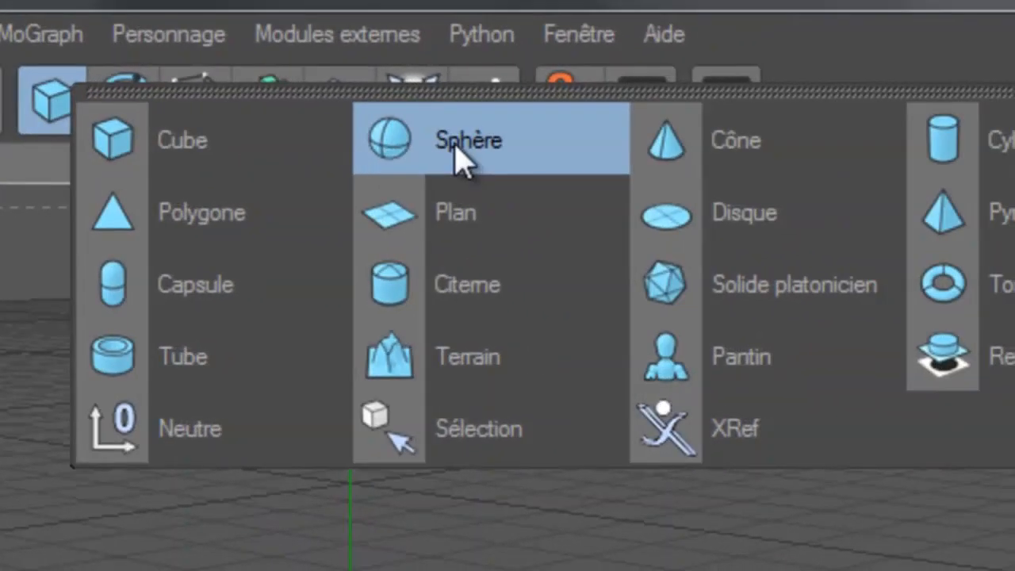
- Create a sphere with 32 segments and convert it to an editable polygon object
{"action": "left_click", "coordinate": [820, 179]}
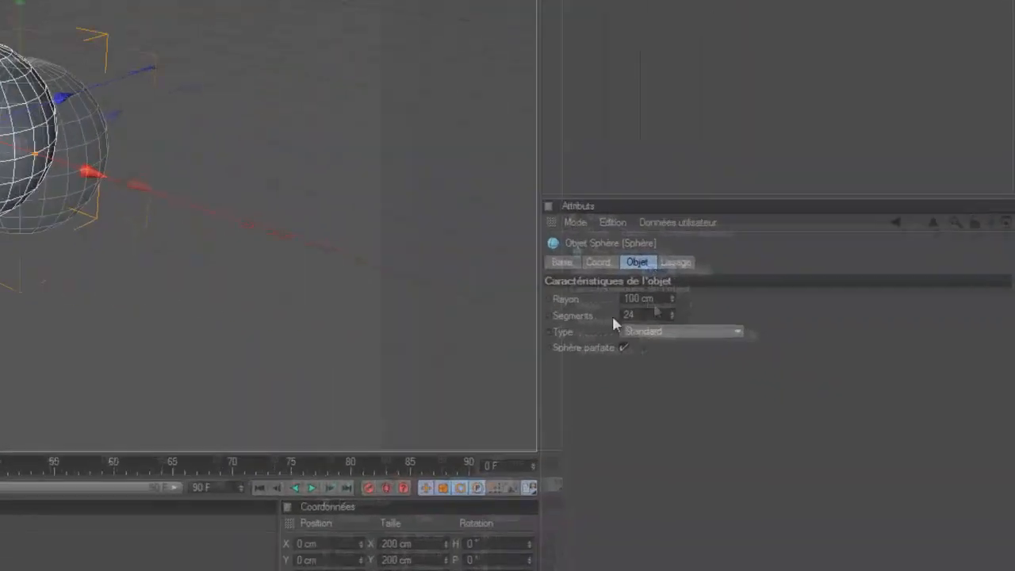
{"action": "double_click", "coordinate": [796, 357]}
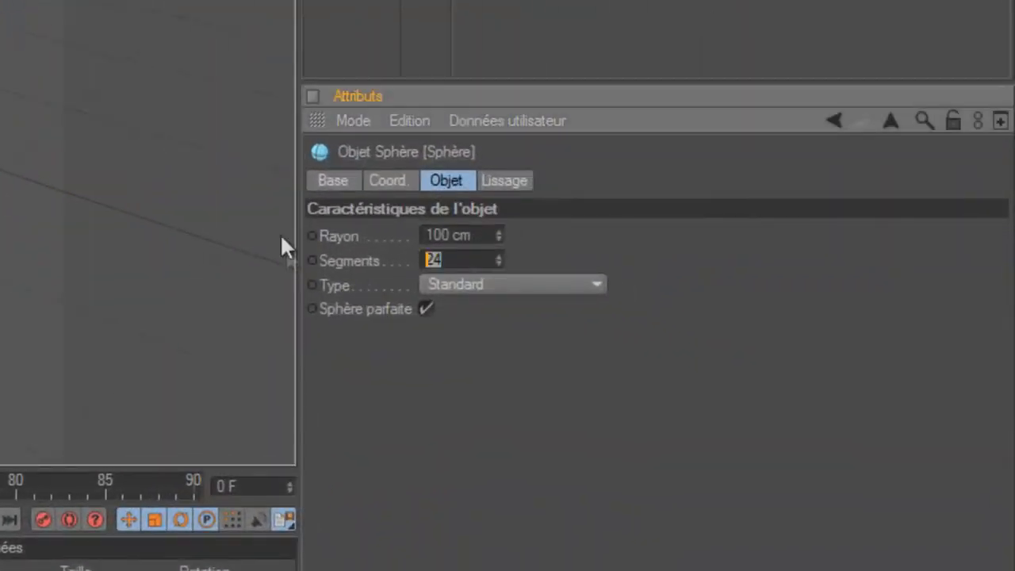
{"action": "type", "text": "32"}
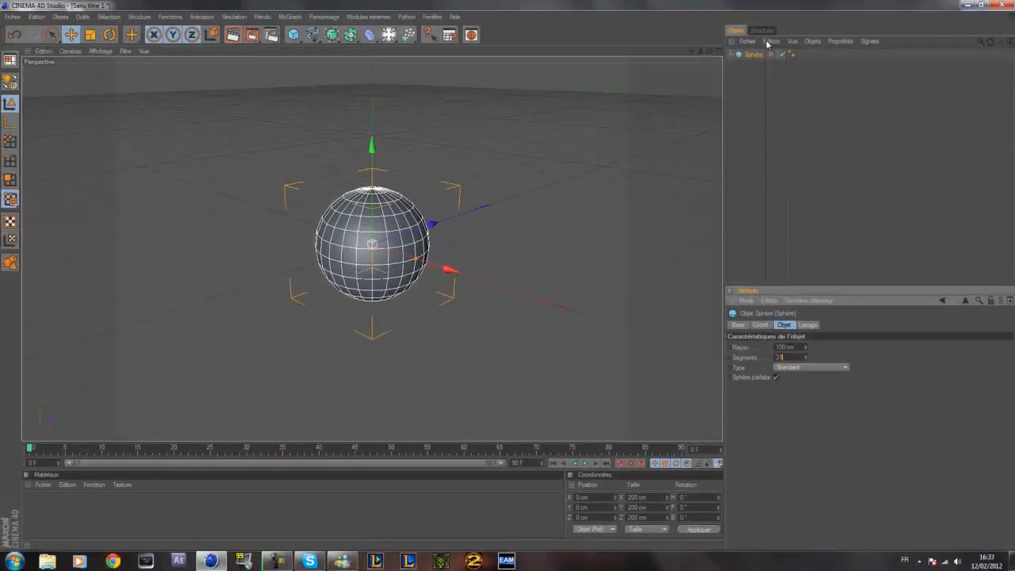
{"action": "left_click", "coordinate": [749, 55]}
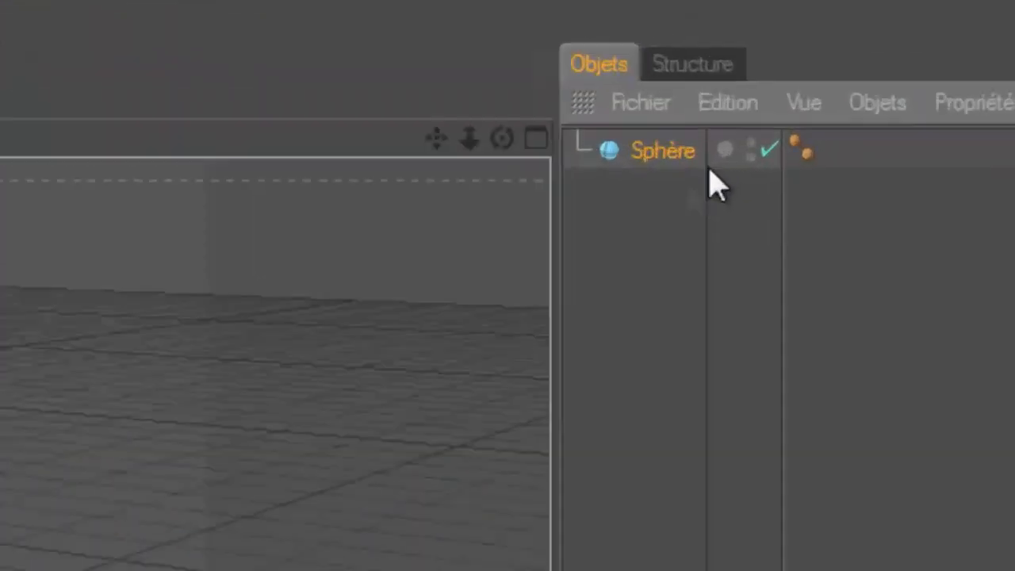
{"action": "key", "text": "c"}
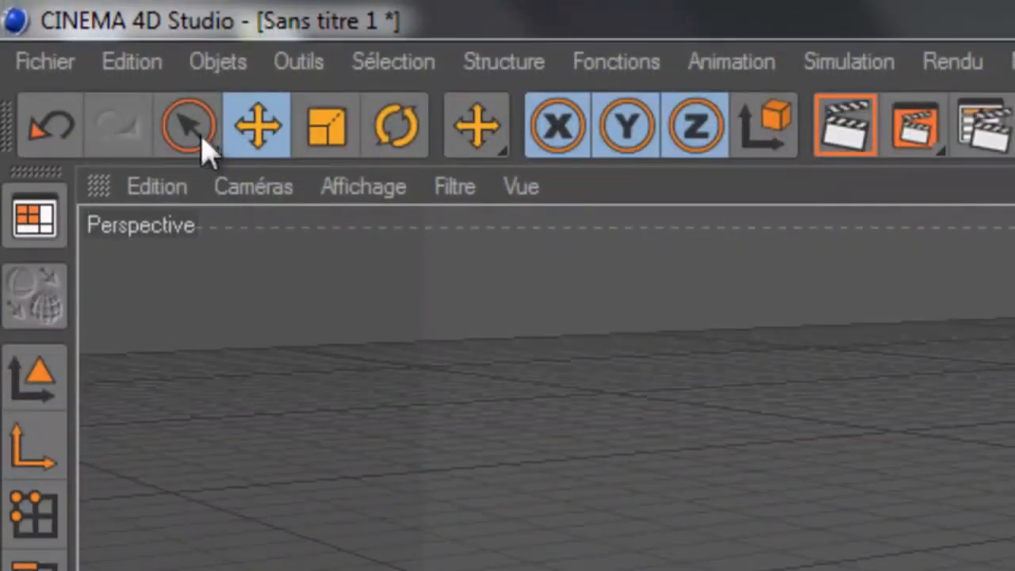
- Select all polygons in the +X, +Z quarter of the sphere's visible upper half from the top view
{"action": "left_click", "coordinate": [198, 139]}
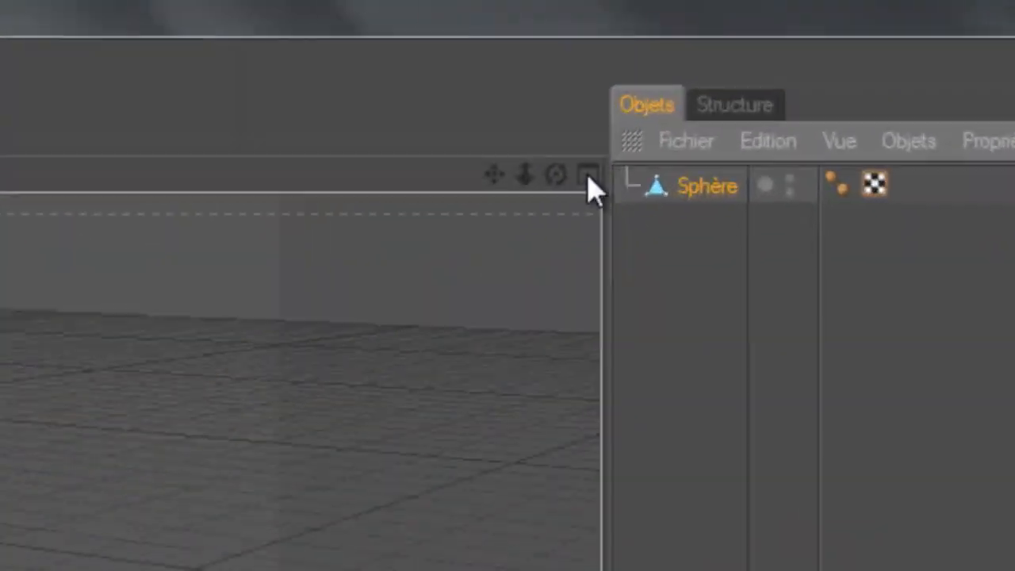
{"action": "left_click", "coordinate": [717, 51]}
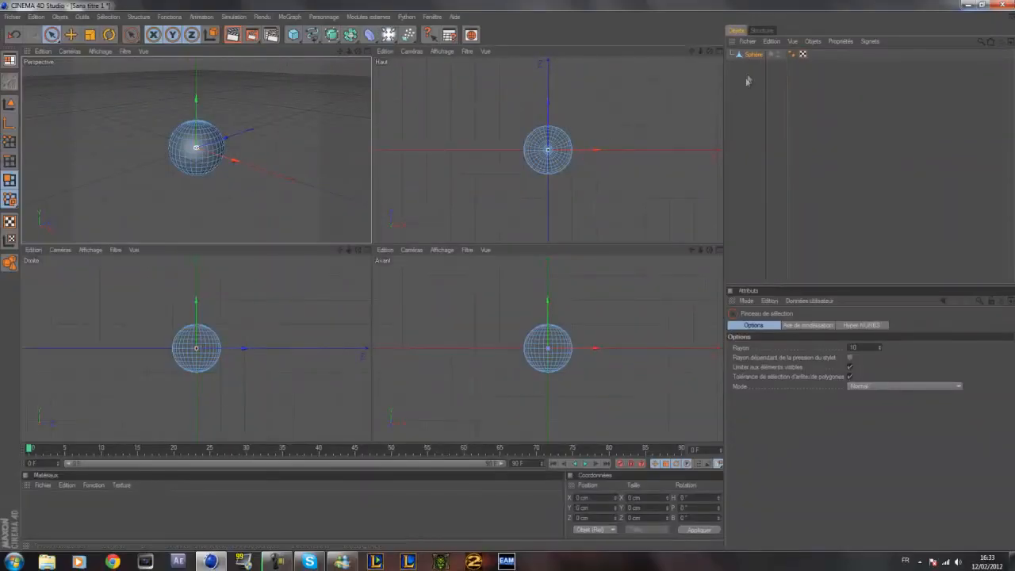
{"action": "left_click", "coordinate": [718, 52]}
{"action": "scroll", "coordinate": [540, 156], "scroll_direction": "up", "scroll_amount": 5}
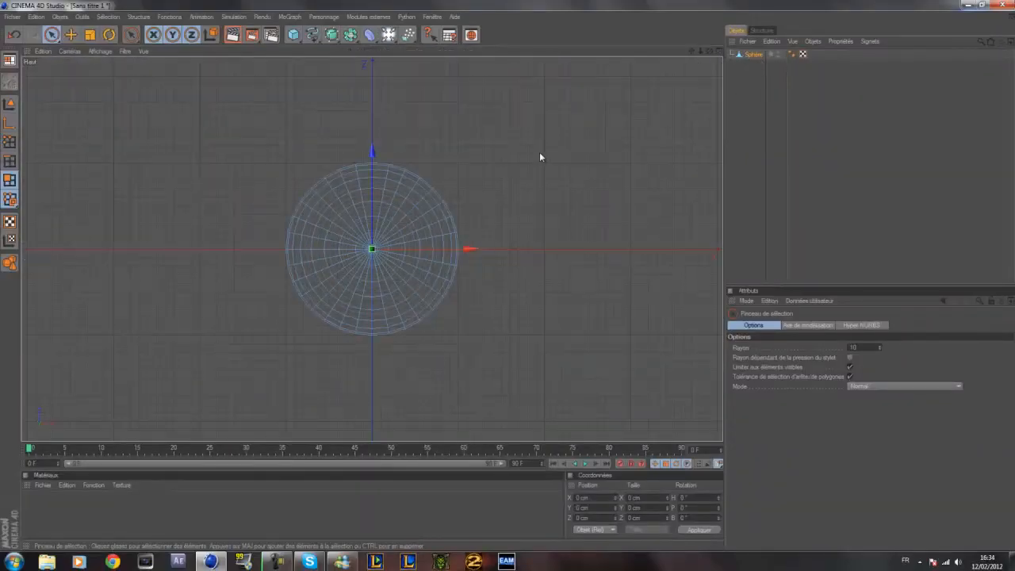
{"action": "scroll", "coordinate": [589, 168], "scroll_direction": "up", "scroll_amount": 4}
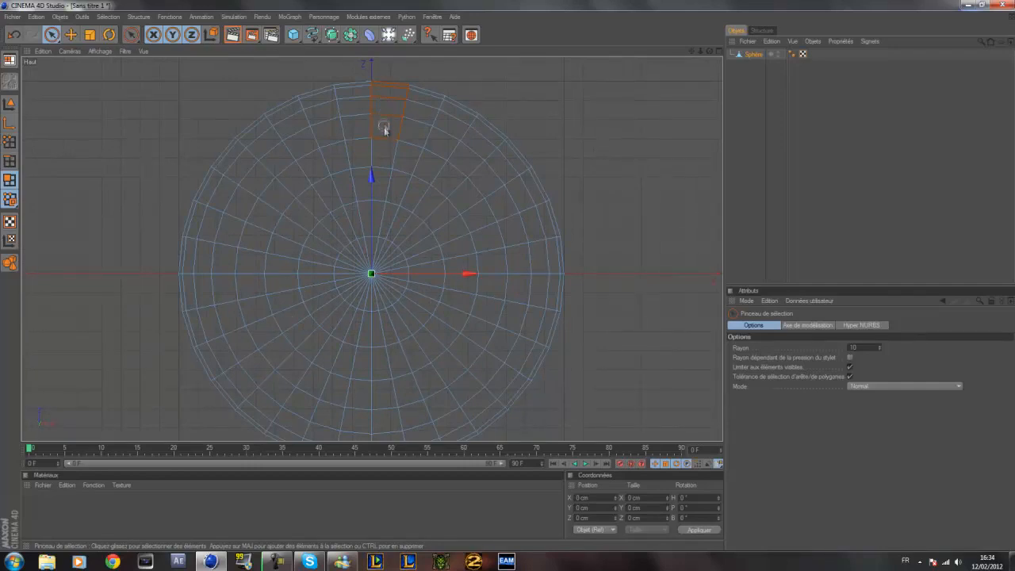
{"action": "left_click_drag", "start_coordinate": [382, 245], "coordinate": [402, 267]}
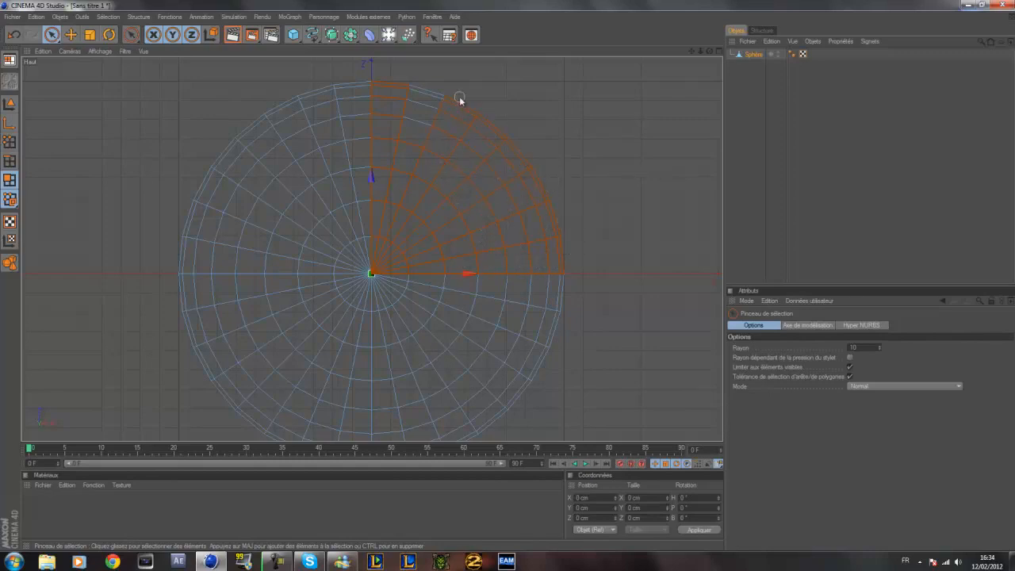
{"action": "left_click_drag", "start_coordinate": [419, 104], "coordinate": [427, 91]}
- Split the selected eighth of the sphere into its own object with Scission and keep only that piece
{"action": "left_click", "coordinate": [718, 51]}
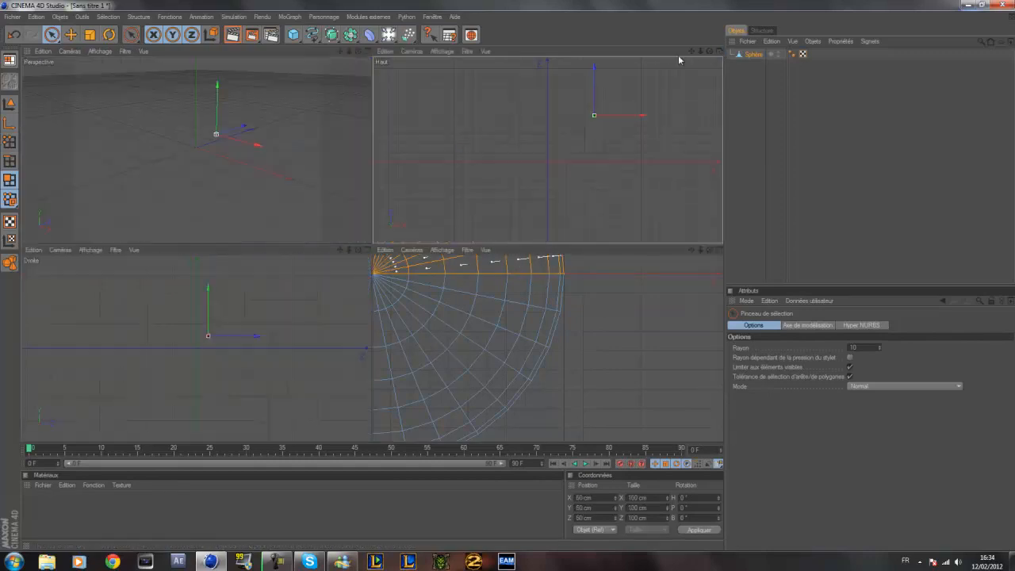
{"action": "left_click", "coordinate": [366, 51]}
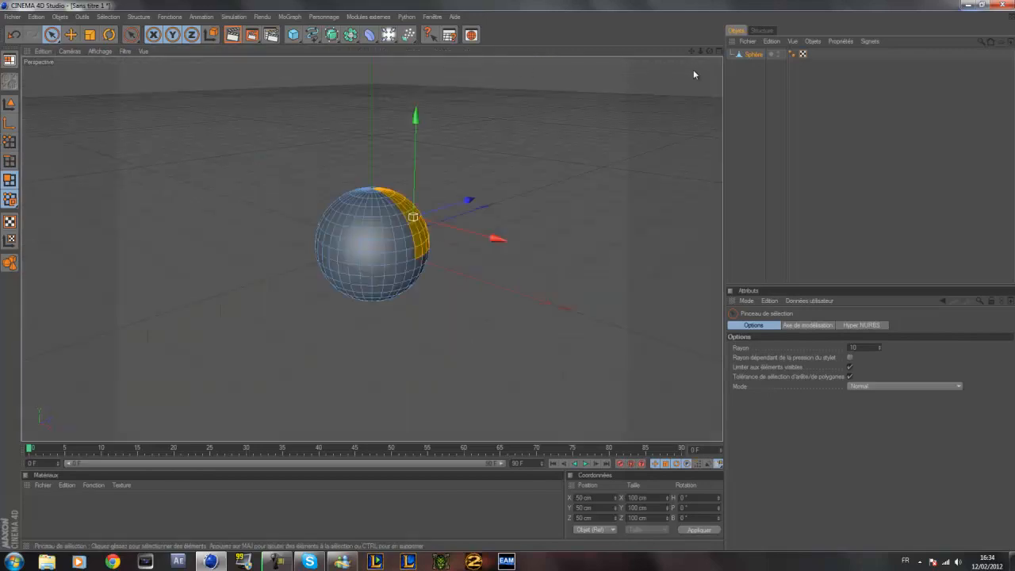
{"action": "left_click_drag", "start_coordinate": [509, 275], "coordinate": [518, 188], "text": "alt"}
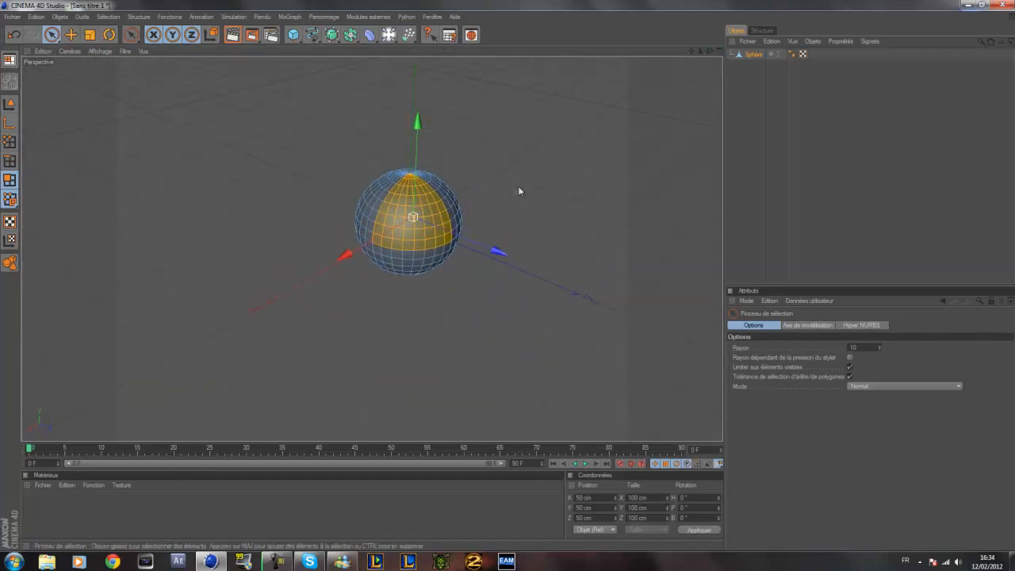
{"action": "right_click", "coordinate": [421, 236]}
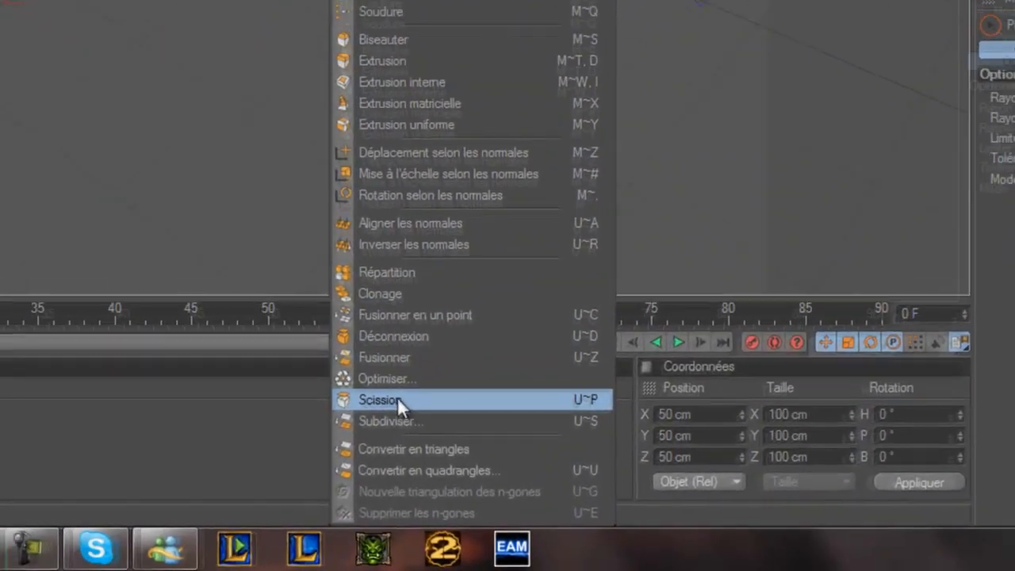
{"action": "left_click", "coordinate": [398, 399]}
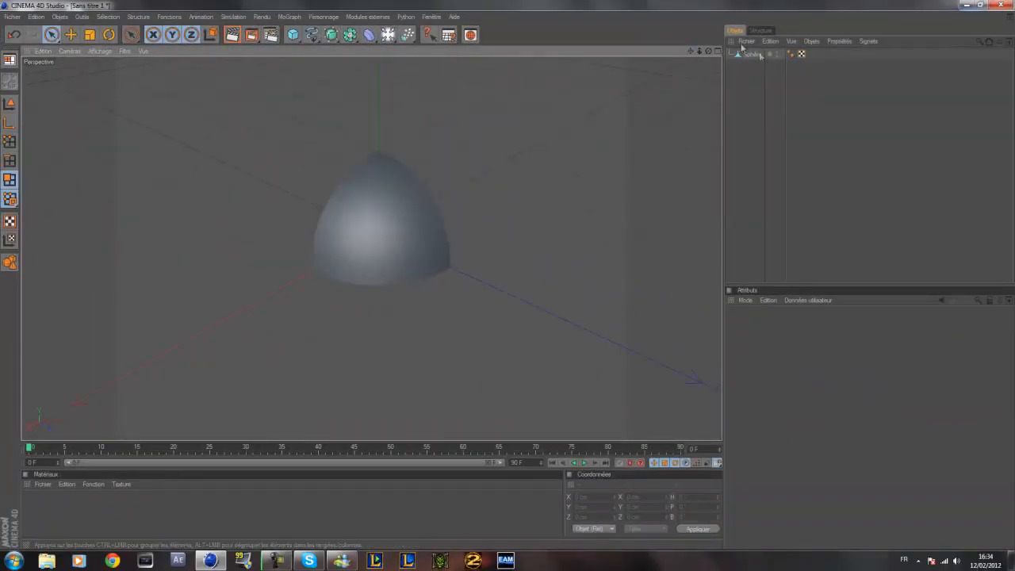
- Select the ring of triangles at the tip of the sphere piece and merge them into one polygon with Fusionner
{"action": "left_click", "coordinate": [751, 55]}
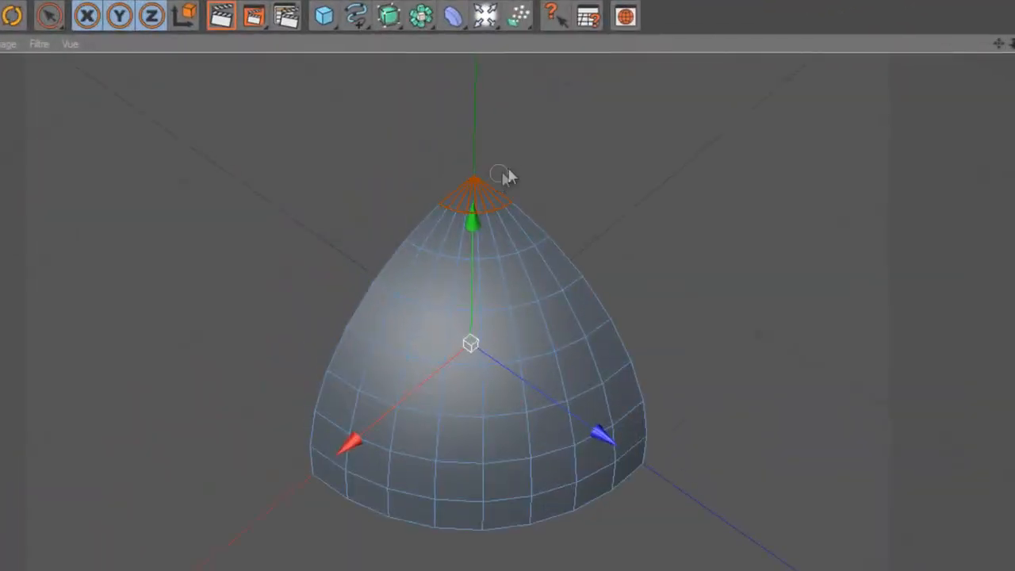
{"action": "left_click_drag", "start_coordinate": [502, 173], "coordinate": [517, 177]}
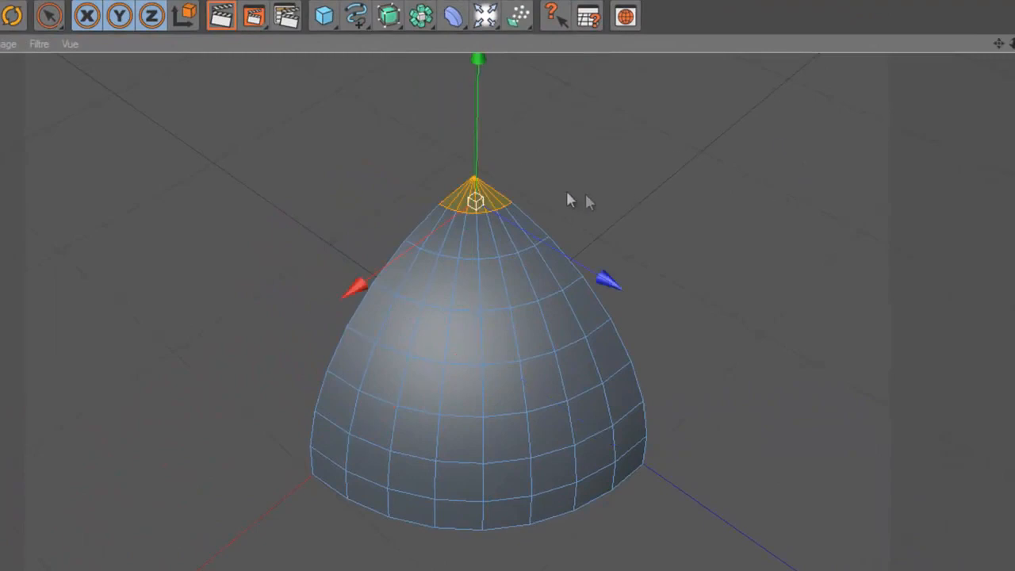
{"action": "right_click", "coordinate": [461, 196]}
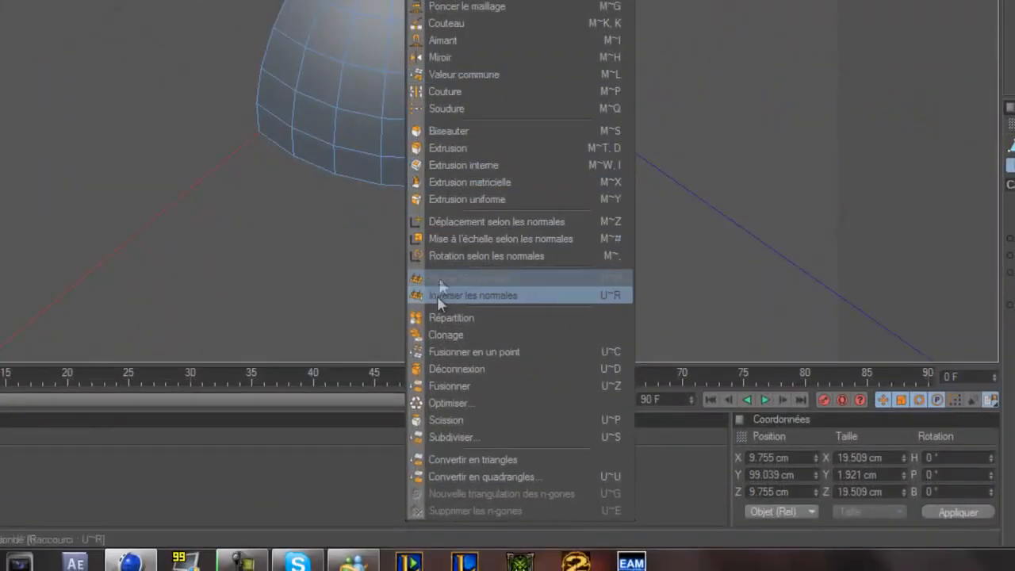
{"action": "left_click", "coordinate": [485, 387]}
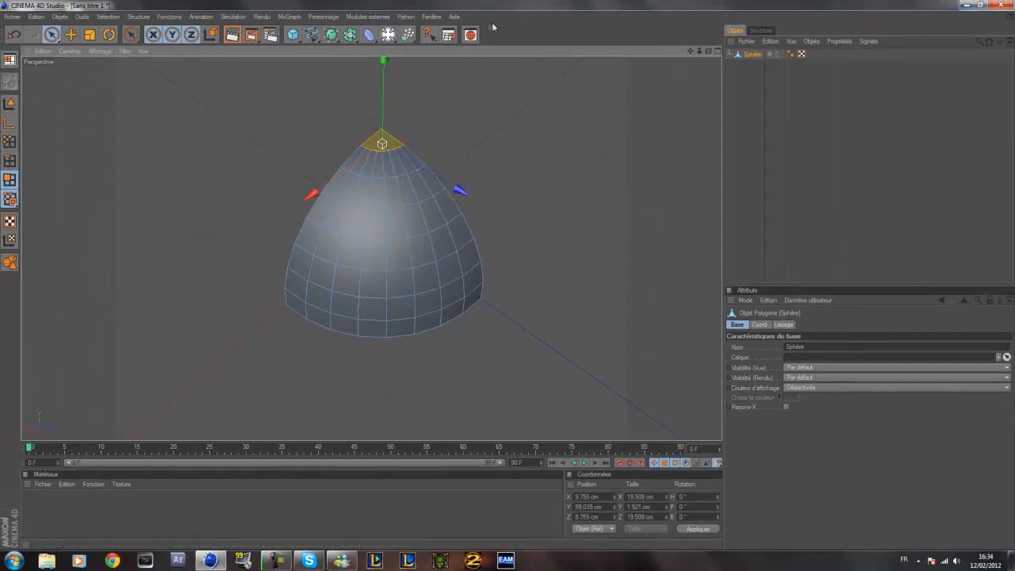
- Cut three centred openings by deleting two columns across rows two and three, four polygons in row five and six in row seven
{"action": "scroll", "coordinate": [568, 194], "scroll_direction": "up", "scroll_amount": 2}
{"action": "scroll", "coordinate": [562, 195], "scroll_direction": "down", "scroll_amount": 2}
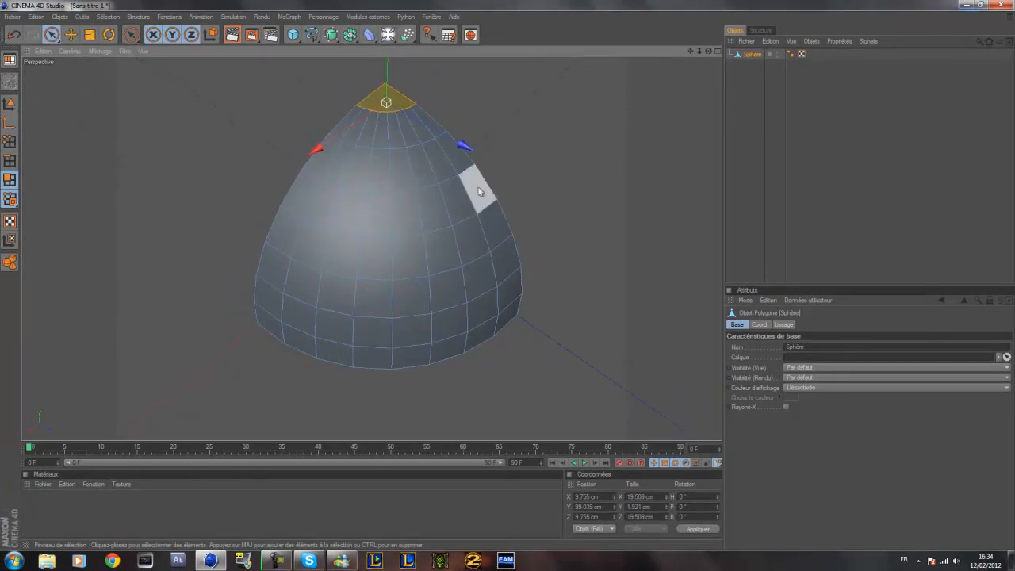
{"action": "left_click", "coordinate": [389, 154]}
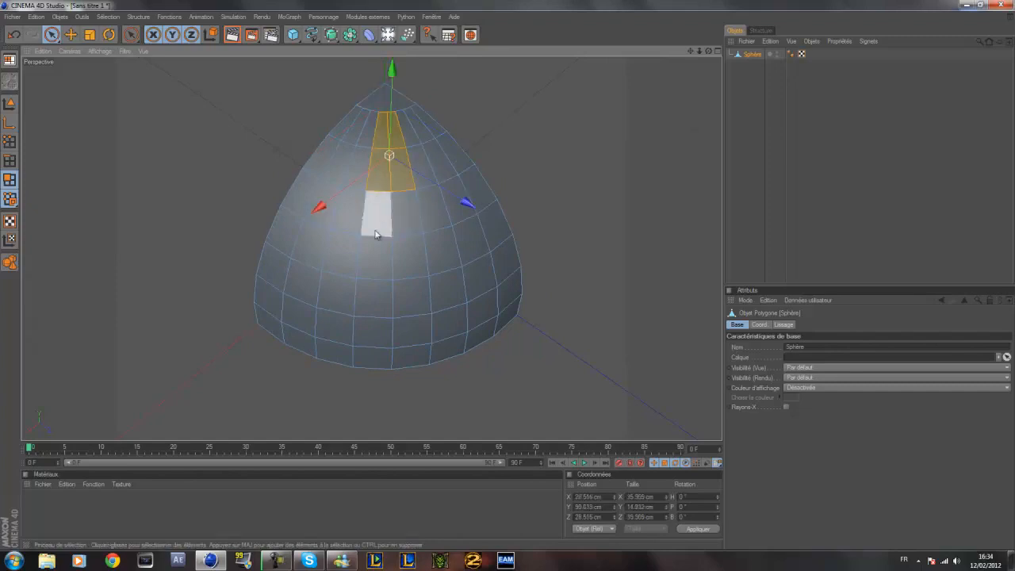
{"action": "left_click_drag", "start_coordinate": [353, 251], "coordinate": [448, 252], "text": "shift"}
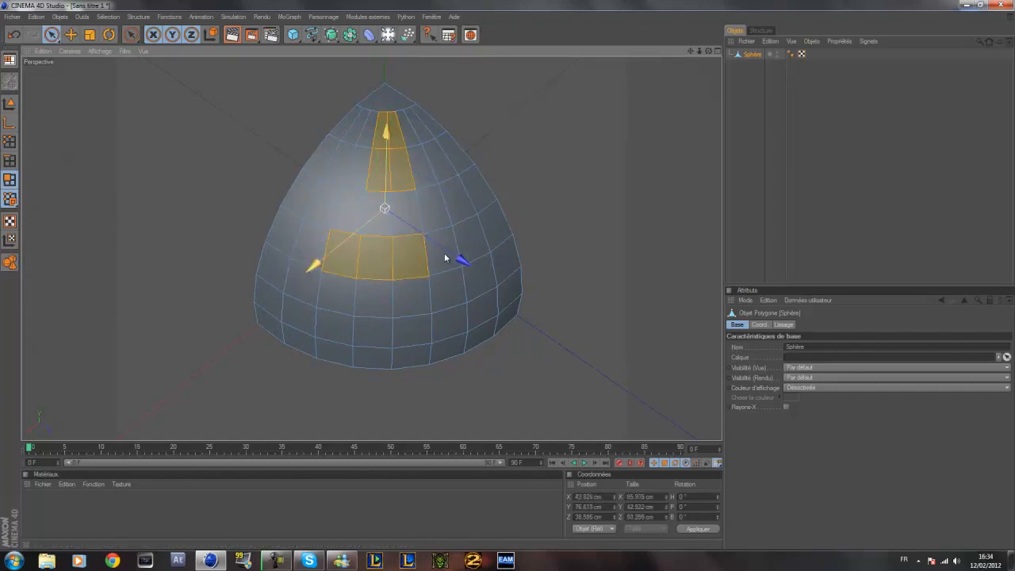
{"action": "left_click_drag", "start_coordinate": [476, 312], "coordinate": [434, 321], "text": "shift"}
{"action": "left_click_drag", "start_coordinate": [367, 338], "coordinate": [334, 331], "text": "shift"}
{"action": "left_click", "coordinate": [299, 311], "text": "shift"}
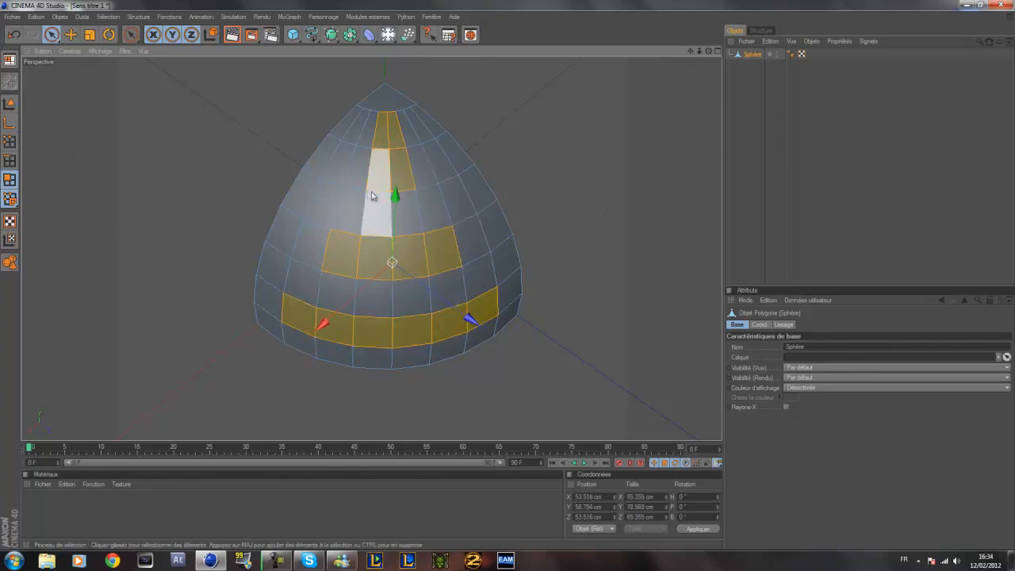
{"action": "key", "text": "Delete"}
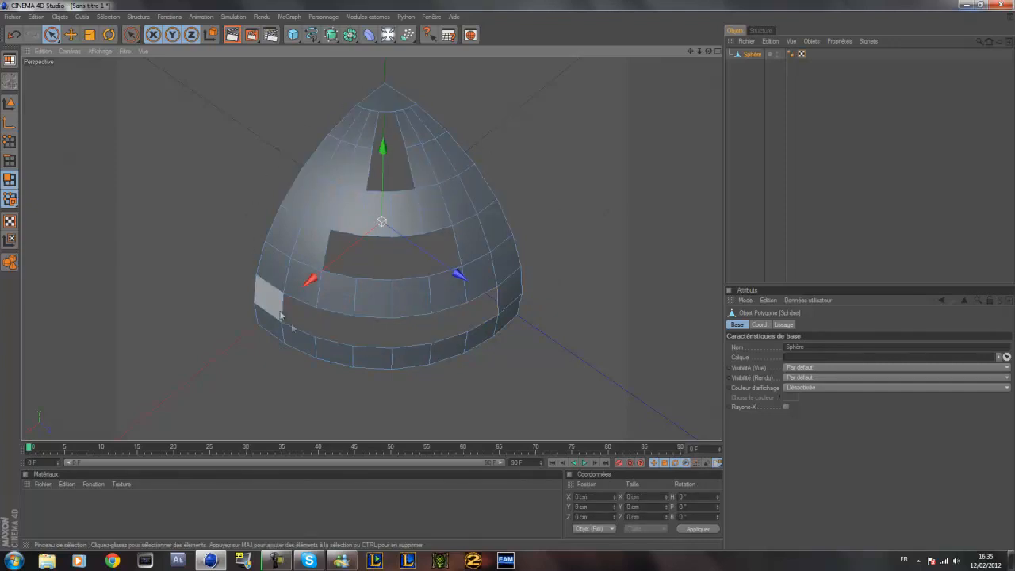
- Select all polygons of the pierced shell and extrude them outward by about 3.3 cm
{"action": "left_click", "coordinate": [493, 173]}
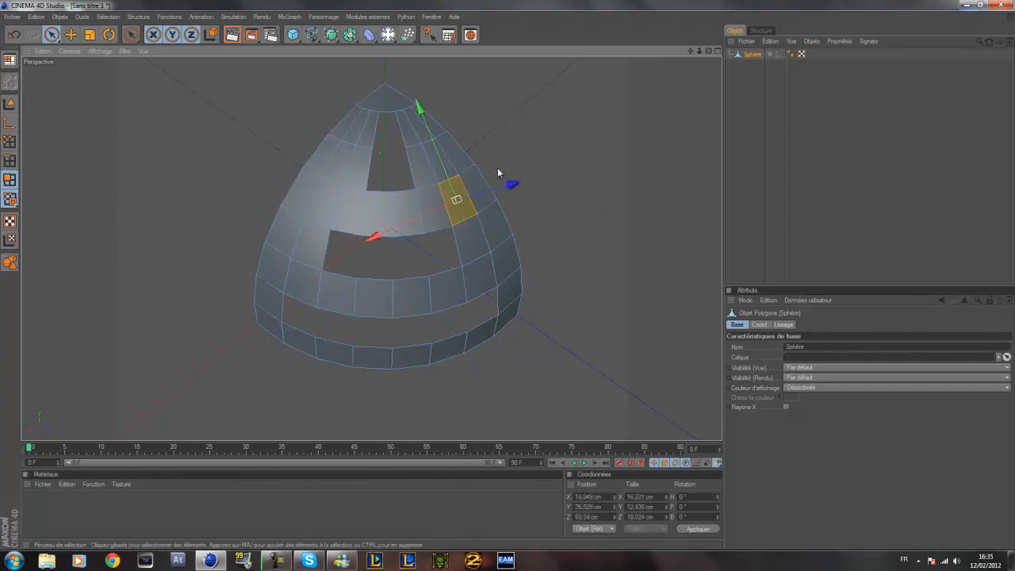
{"action": "key", "text": "ctrl+a"}
{"action": "right_click", "coordinate": [455, 192]}
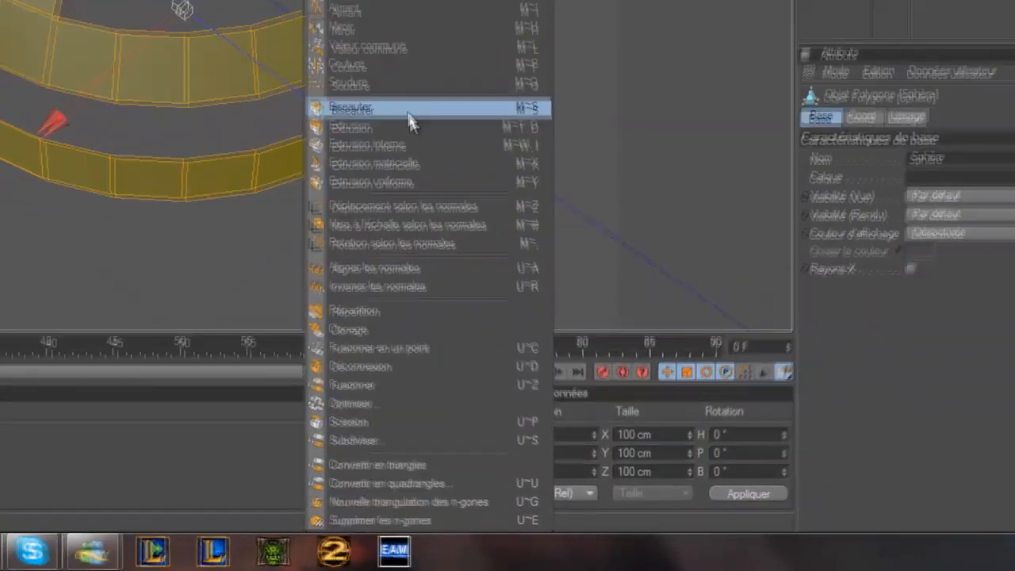
{"action": "left_click", "coordinate": [500, 296]}
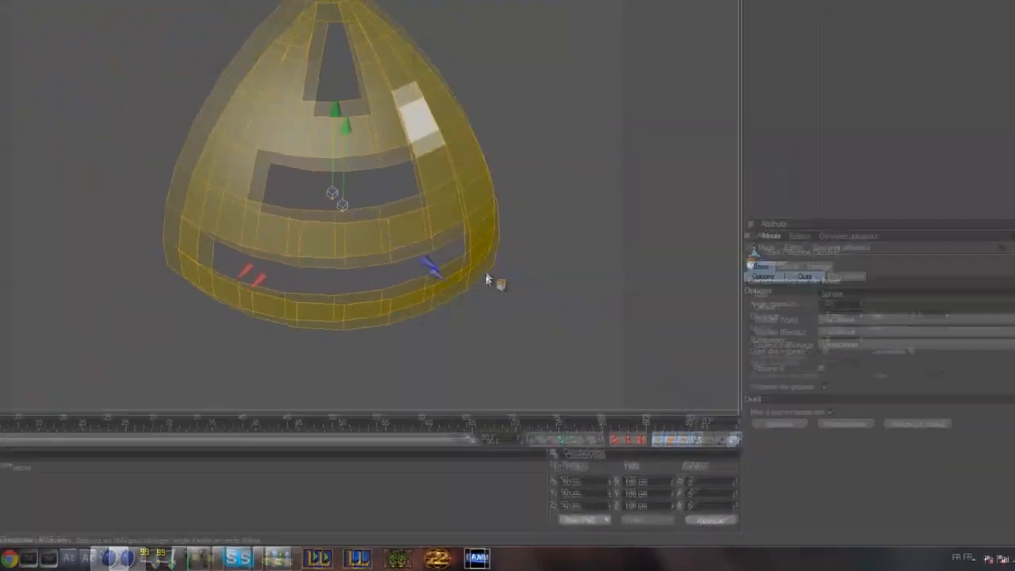
{"action": "left_click_drag", "start_coordinate": [483, 215], "coordinate": [482, 216]}
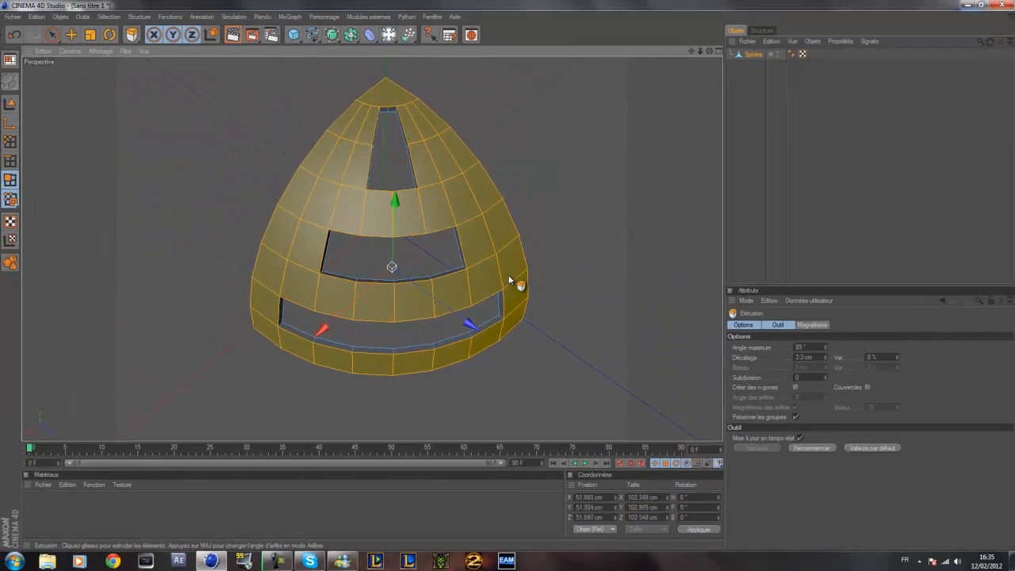
{"action": "left_click_drag", "start_coordinate": [510, 276], "coordinate": [509, 278]}
- Add a Hyper NURBS object and nest the Sphère object under it to smooth the shell
{"action": "left_click_drag", "start_coordinate": [710, 50], "coordinate": [512, 274]}
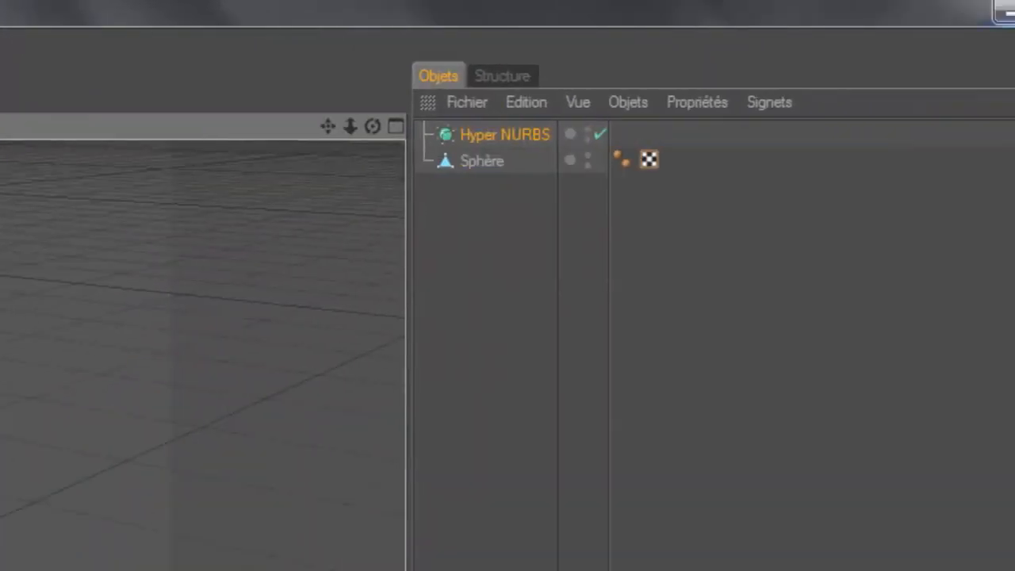
{"action": "left_click", "coordinate": [372, 162]}
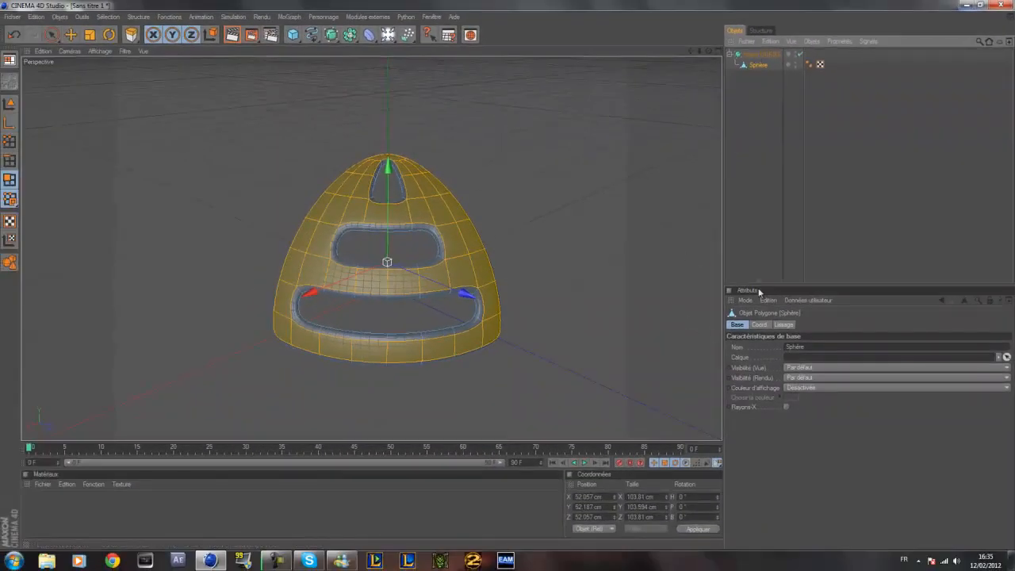
{"action": "left_click", "coordinate": [675, 166]}
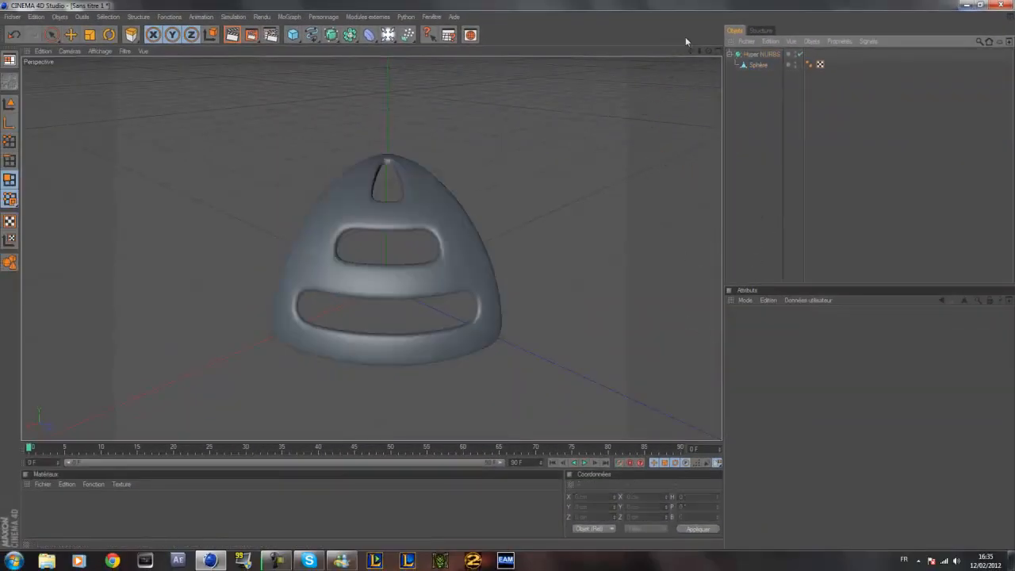
{"action": "left_click_drag", "start_coordinate": [711, 50], "coordinate": [490, 275]}
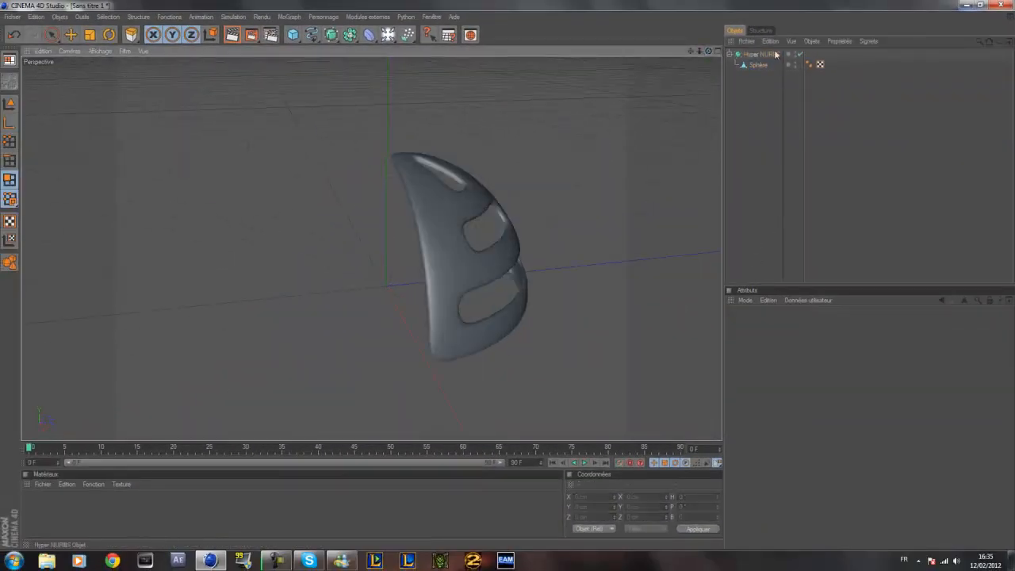
- Duplicate the Hyper NURBS object with its nested shell and switch to model mode
{"action": "left_click", "coordinate": [730, 53]}
{"action": "left_click", "coordinate": [758, 54]}
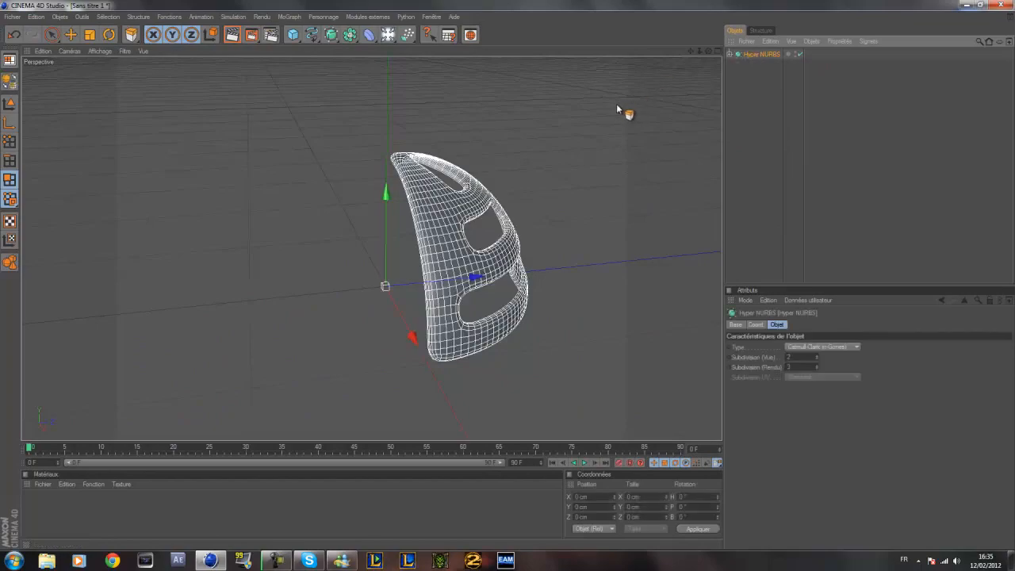
{"action": "key", "text": "ctrl+c"}
{"action": "key", "text": "ctrl+v"}
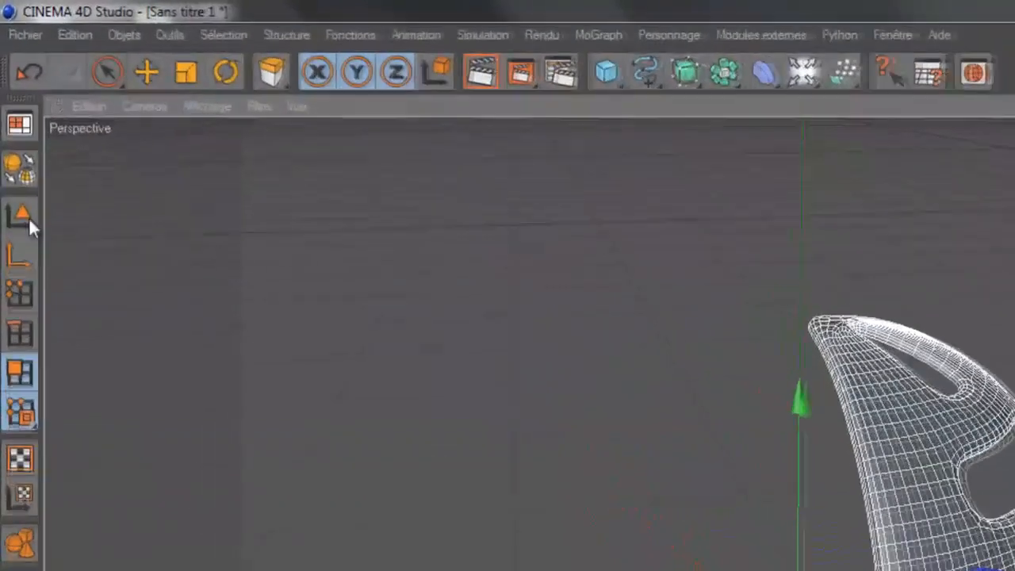
{"action": "left_click", "coordinate": [20, 222]}
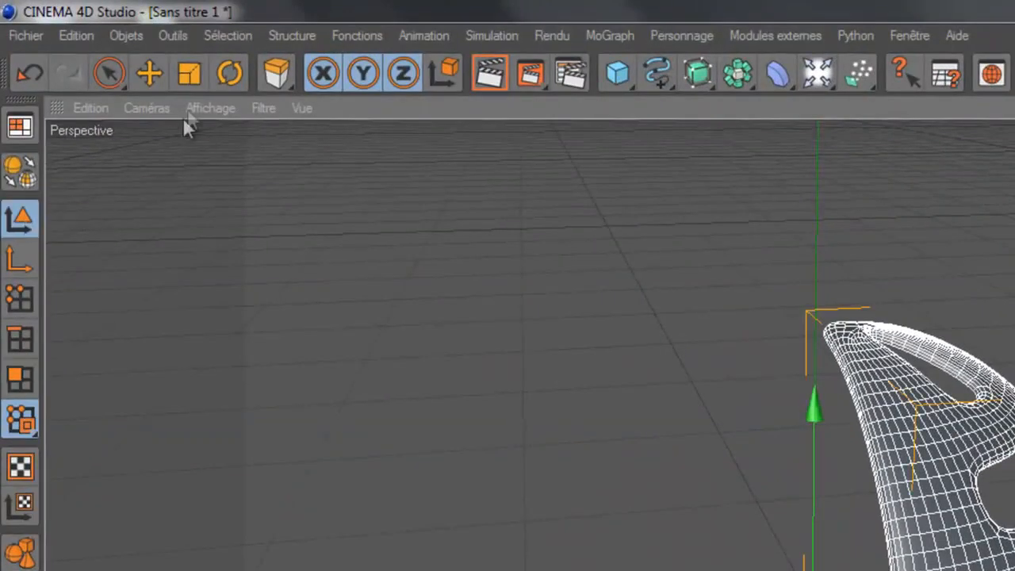
- Rotate the duplicated shell about the vertical axis so it sits edge to edge beside the original, and deselect it
{"action": "left_click", "coordinate": [230, 73]}
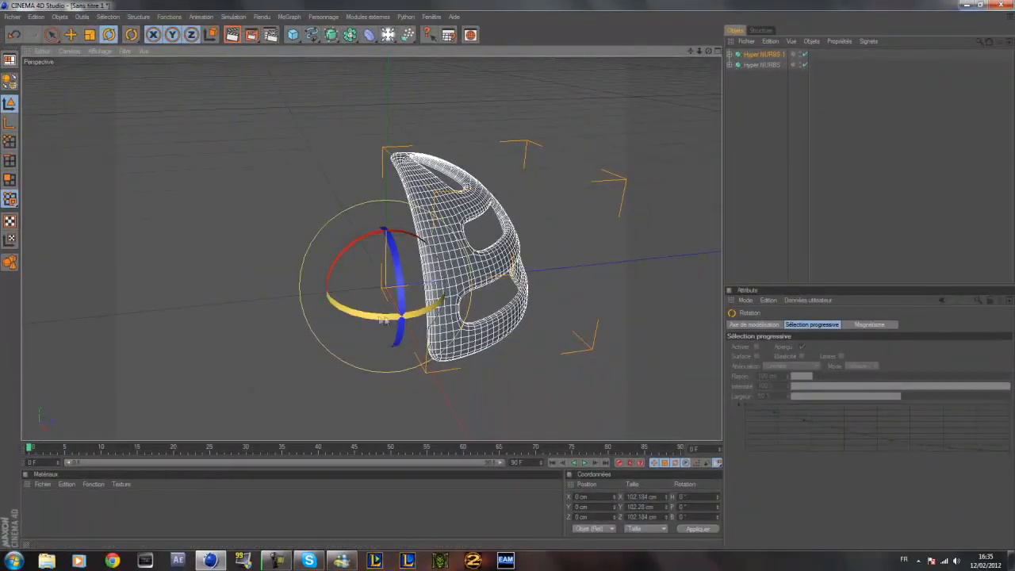
{"action": "left_click_drag", "start_coordinate": [365, 315], "coordinate": [445, 302]}
{"action": "left_click", "coordinate": [768, 192]}
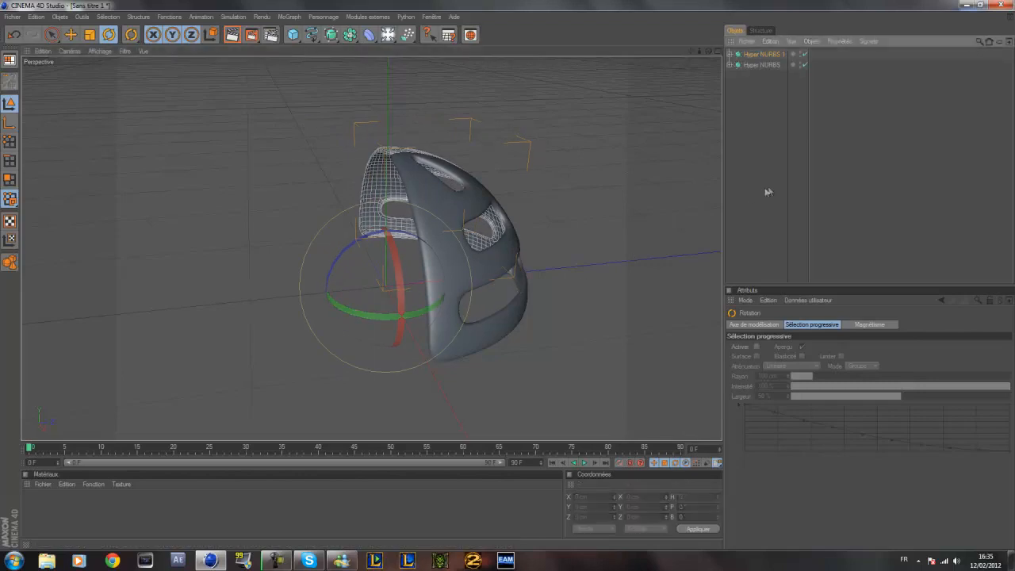
- Duplicate both Hyper NURBS shells together and rotate the copies about the vertical axis to complete the upper half-sphere
{"action": "left_click_drag", "start_coordinate": [768, 106], "coordinate": [752, 58]}
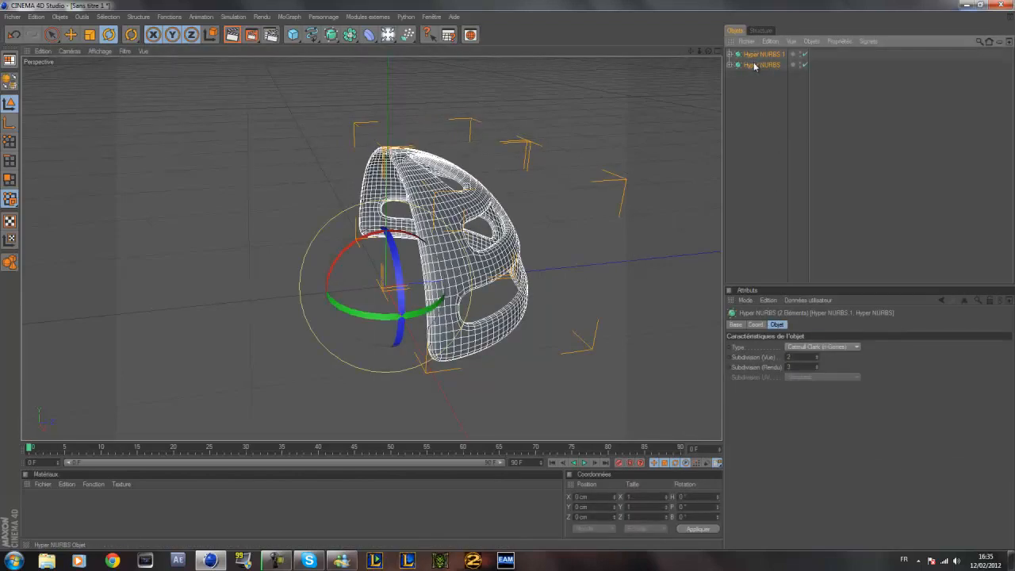
{"action": "key", "text": "ctrl+c"}
{"action": "key", "text": "ctrl+v"}
{"action": "left_click_drag", "start_coordinate": [435, 311], "coordinate": [486, 246]}
{"action": "left_click", "coordinate": [782, 207]}
- Duplicate all four upper shells and rotate the copies downward to form the lower half of the sphere
{"action": "left_click_drag", "start_coordinate": [756, 52], "coordinate": [762, 37]}
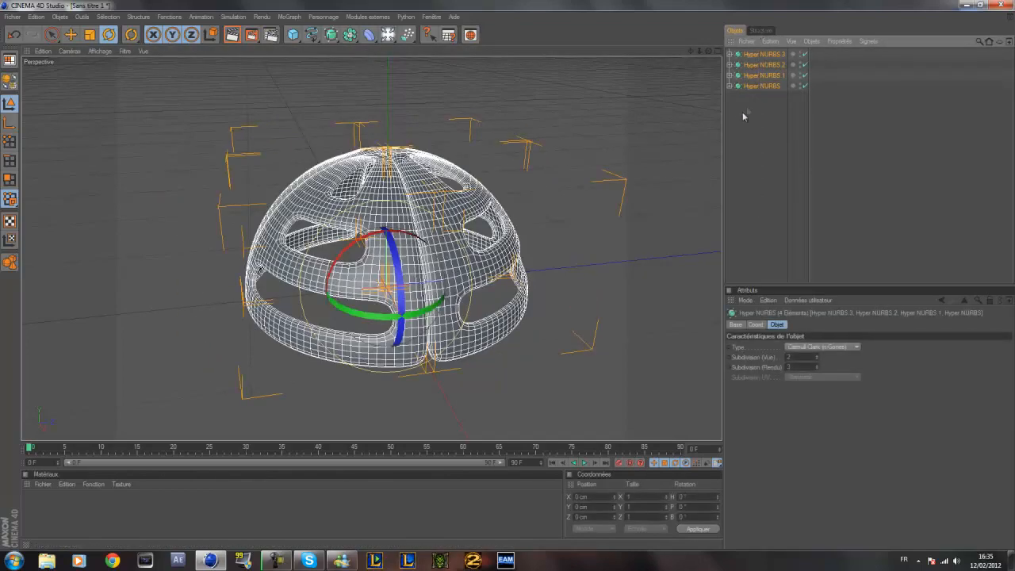
{"action": "key", "text": "ctrl+c"}
{"action": "key", "text": "ctrl+v"}
{"action": "mouse_move", "coordinate": [346, 257]}
{"action": "left_mouse_down"}
{"action": "mouse_move", "coordinate": [415, 344]}
{"action": "mouse_move", "coordinate": [431, 321]}
{"action": "left_mouse_up"}
{"action": "left_click", "coordinate": [832, 153]}
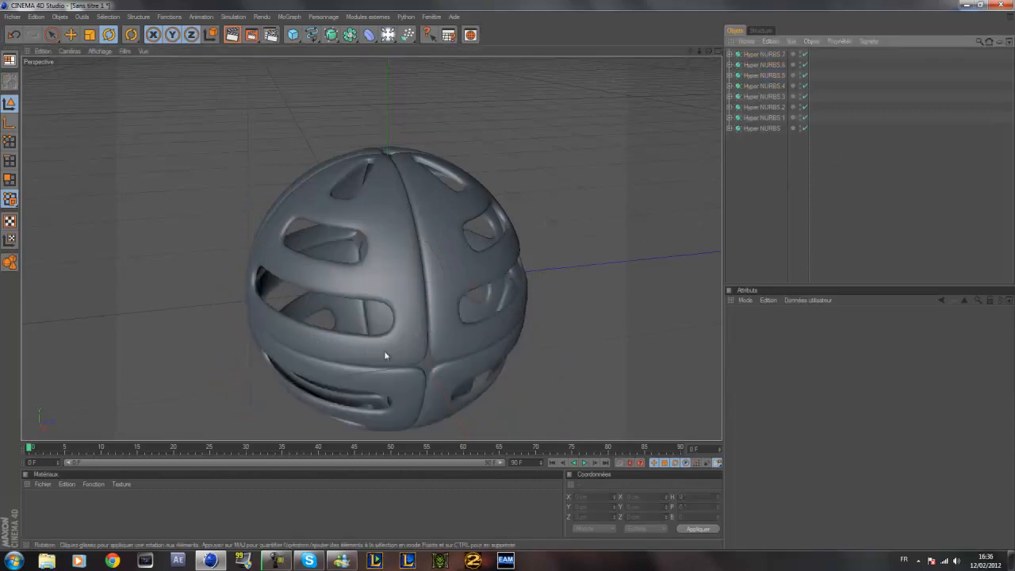
- Add a sphere primitive at the centre of the shells and set its radius to 99 cm
{"action": "scroll", "coordinate": [407, 168], "scroll_direction": "down", "scroll_amount": 5}
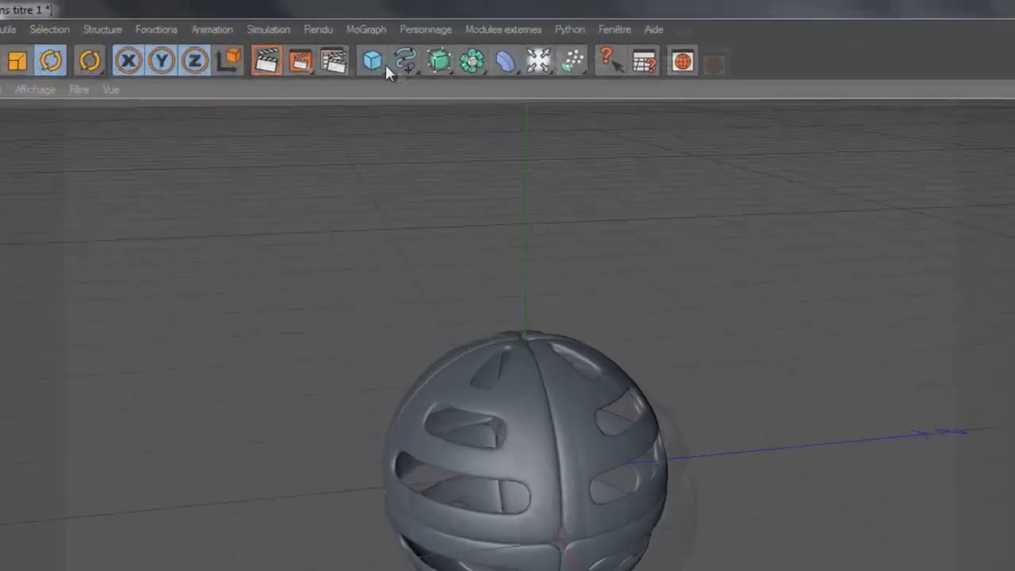
{"action": "left_click", "coordinate": [473, 91]}
{"action": "left_click", "coordinate": [729, 118]}
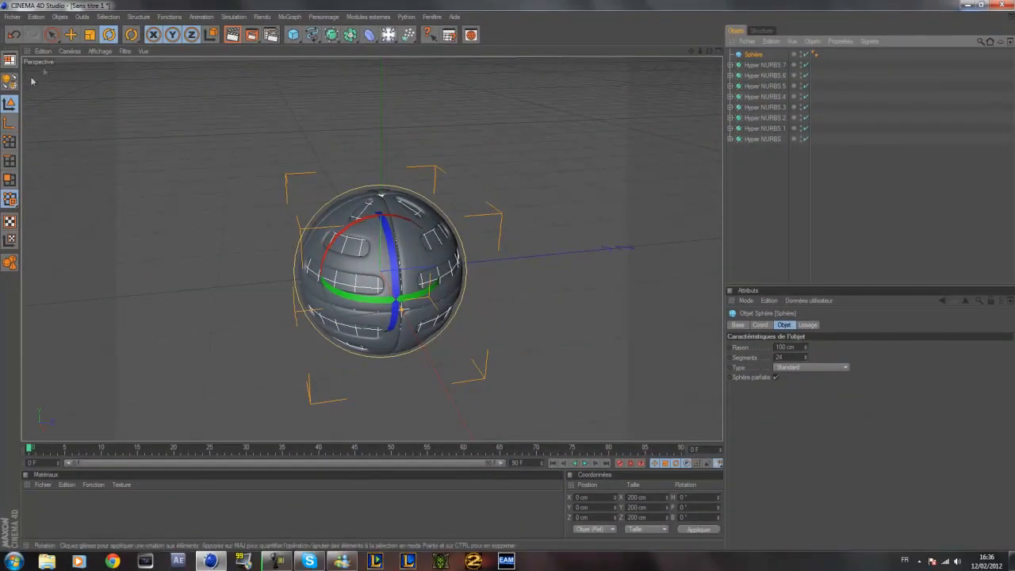
{"action": "left_click", "coordinate": [47, 42]}
{"action": "scroll", "coordinate": [405, 292], "scroll_direction": "up", "scroll_amount": 3}
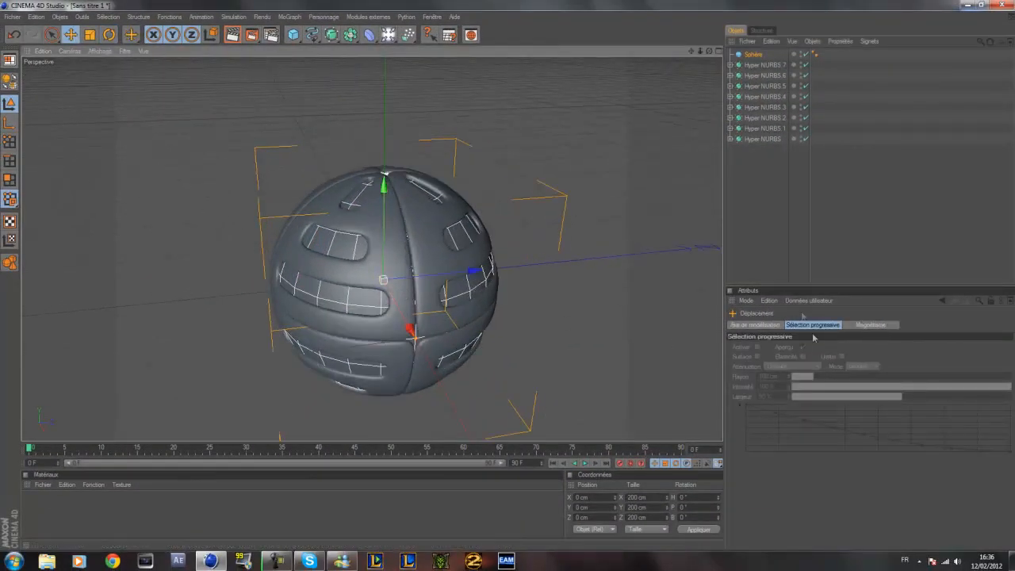
{"action": "left_click", "coordinate": [754, 56]}
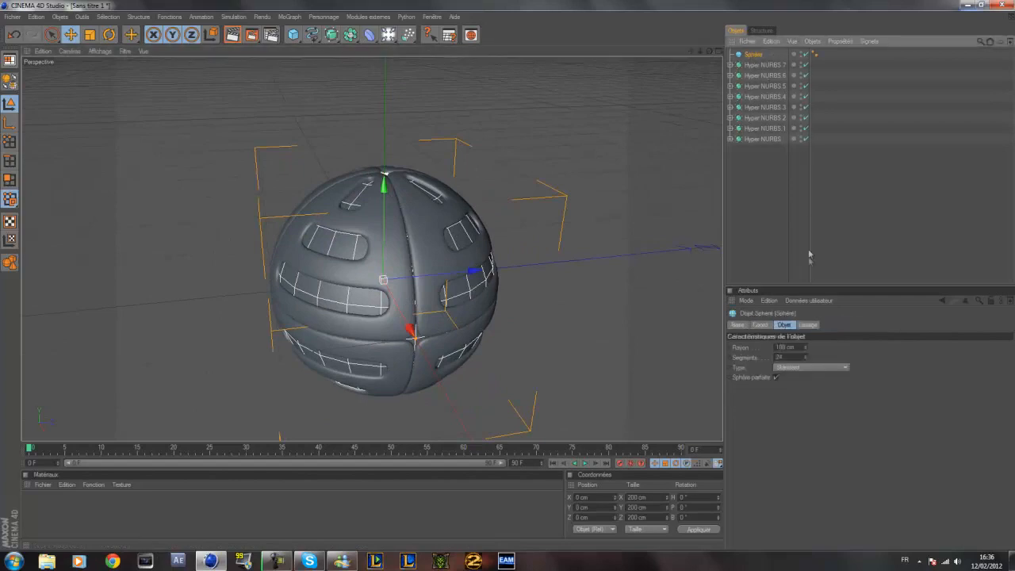
{"action": "left_click", "coordinate": [807, 352]}
{"action": "scroll", "coordinate": [435, 300], "scroll_direction": "up", "scroll_amount": 3}
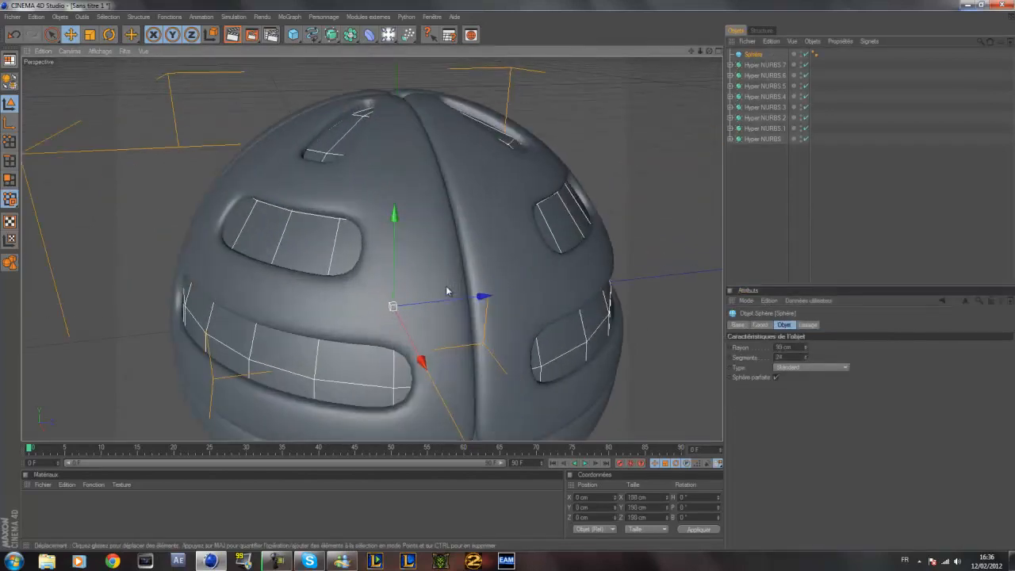
{"action": "scroll", "coordinate": [465, 301], "scroll_direction": "down", "scroll_amount": 5}
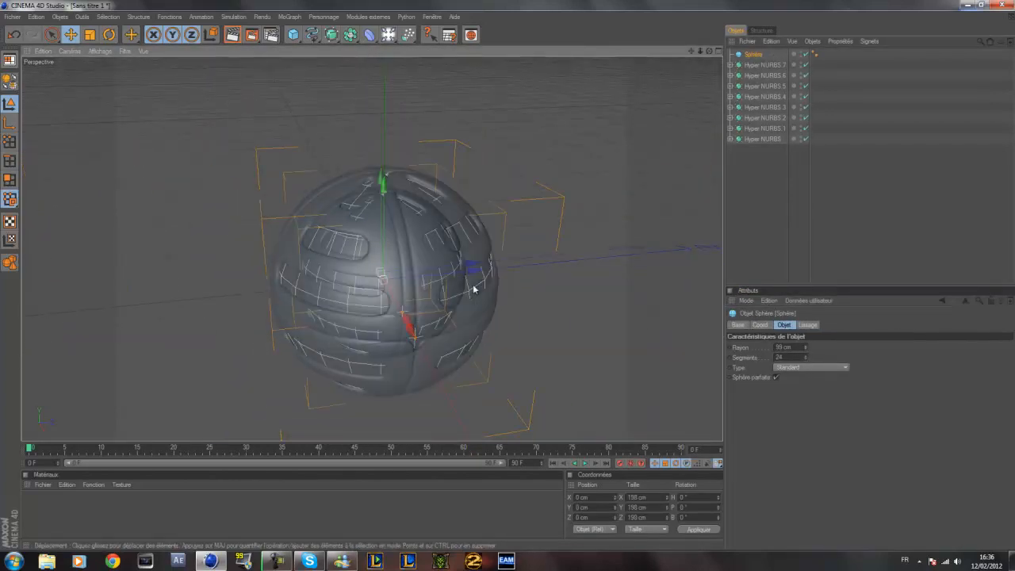
{"action": "left_click", "coordinate": [850, 211]}
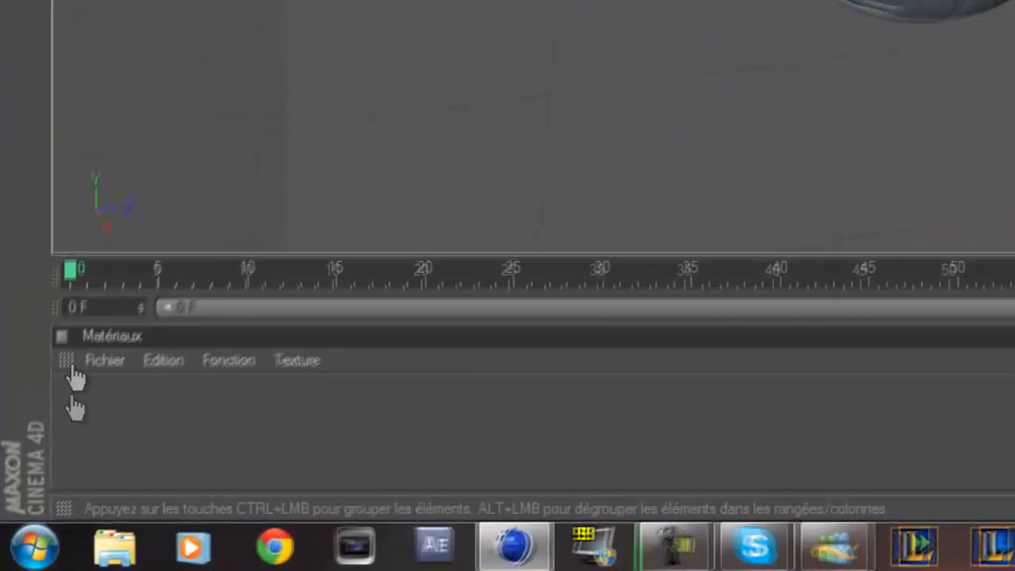
- Create a new material and set its colour to black, RGB 0, 0, 0
{"action": "double_click", "coordinate": [148, 418]}
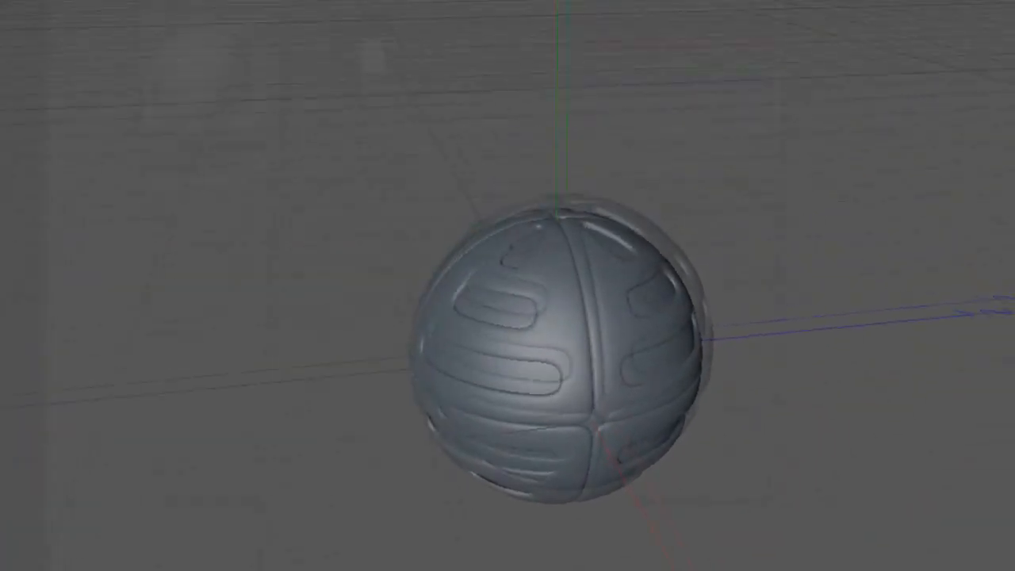
{"action": "double_click", "coordinate": [39, 492]}
{"action": "left_click", "coordinate": [347, 88]}
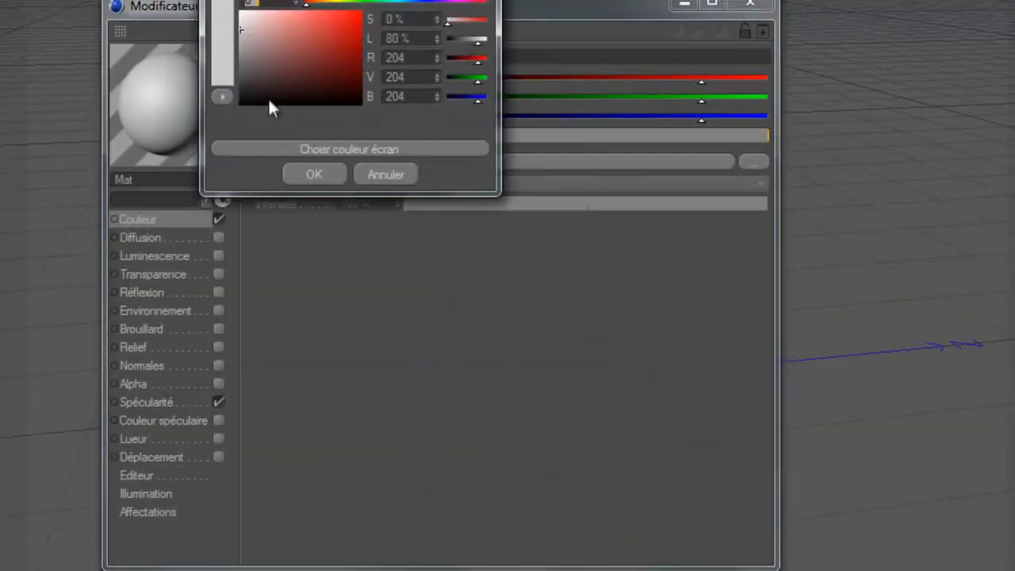
{"action": "left_click", "coordinate": [308, 175]}
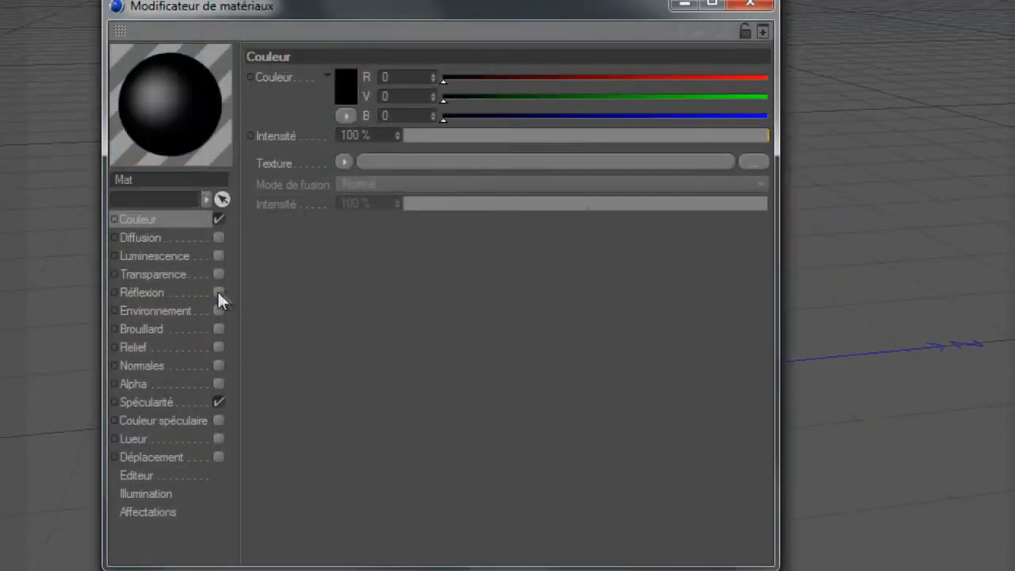
- Enable reflection on the black material at 30 % intensity and assign a Fresnel texture to it
{"action": "left_click", "coordinate": [219, 292]}
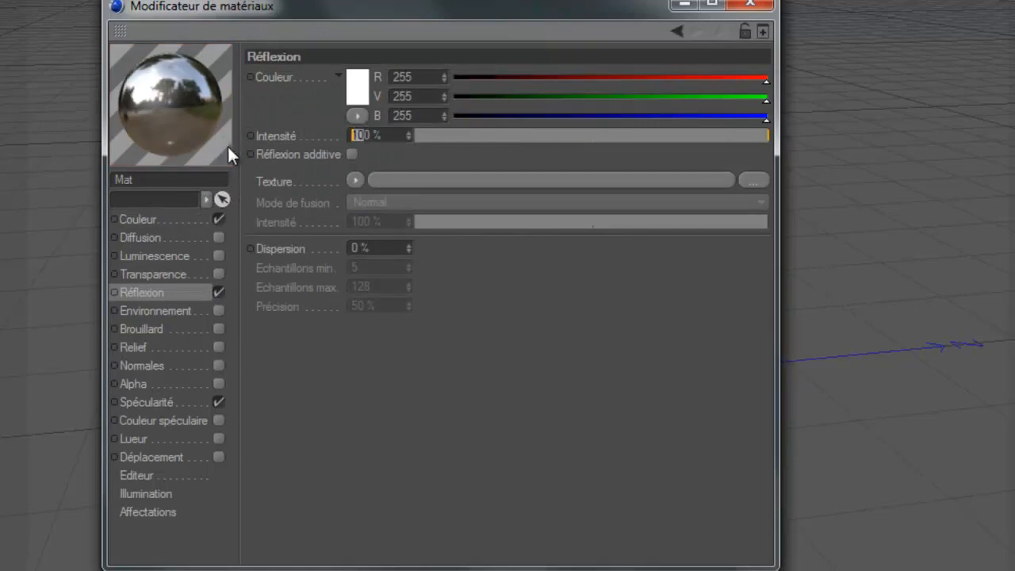
{"action": "left_click", "coordinate": [359, 179]}
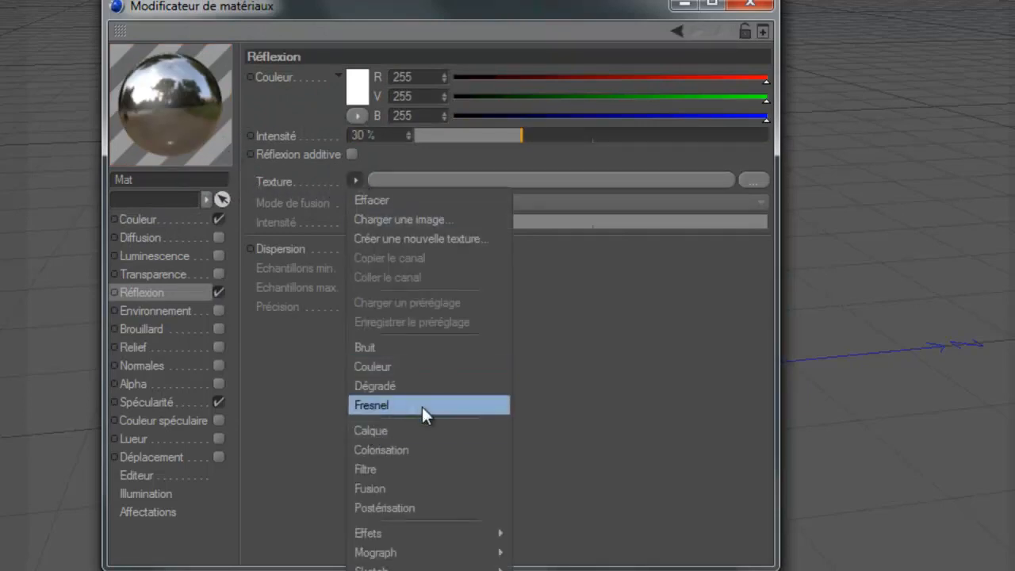
{"action": "left_click", "coordinate": [403, 386]}
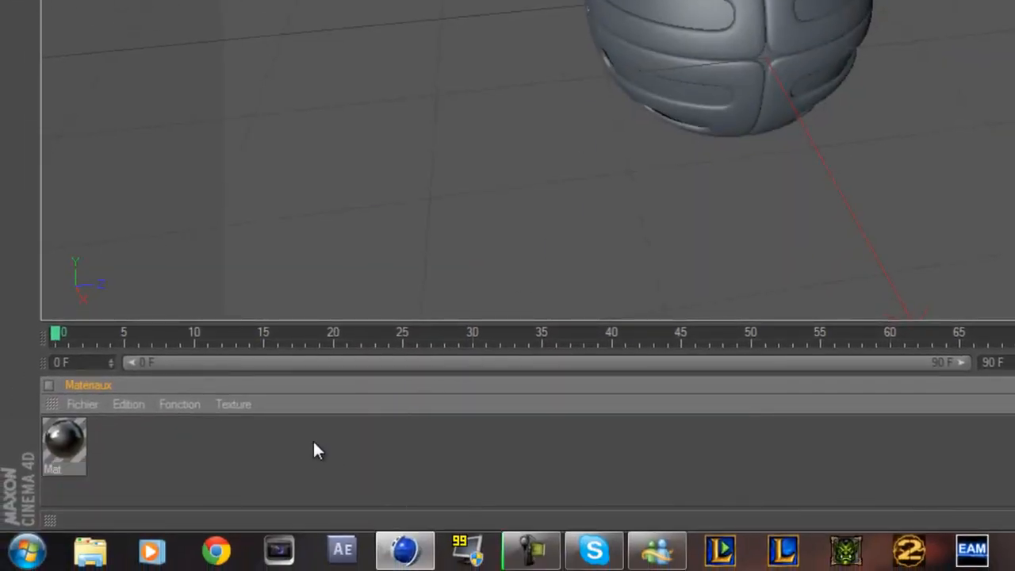
- Create a second material and set its colour to pure red, RGB 255, 0, 0
{"action": "double_click", "coordinate": [132, 450]}
{"action": "double_click", "coordinate": [55, 444]}
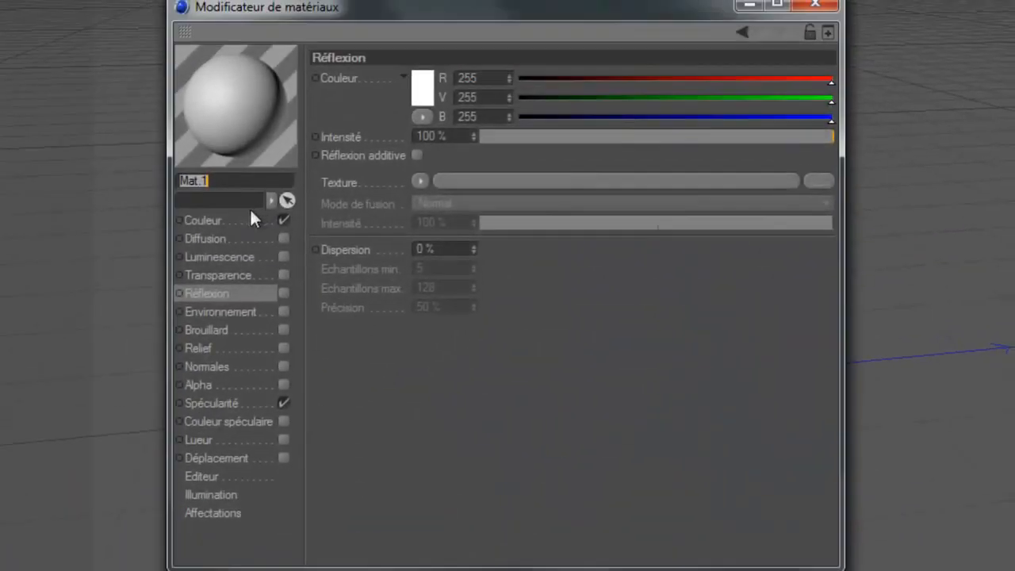
{"action": "left_click", "coordinate": [251, 219]}
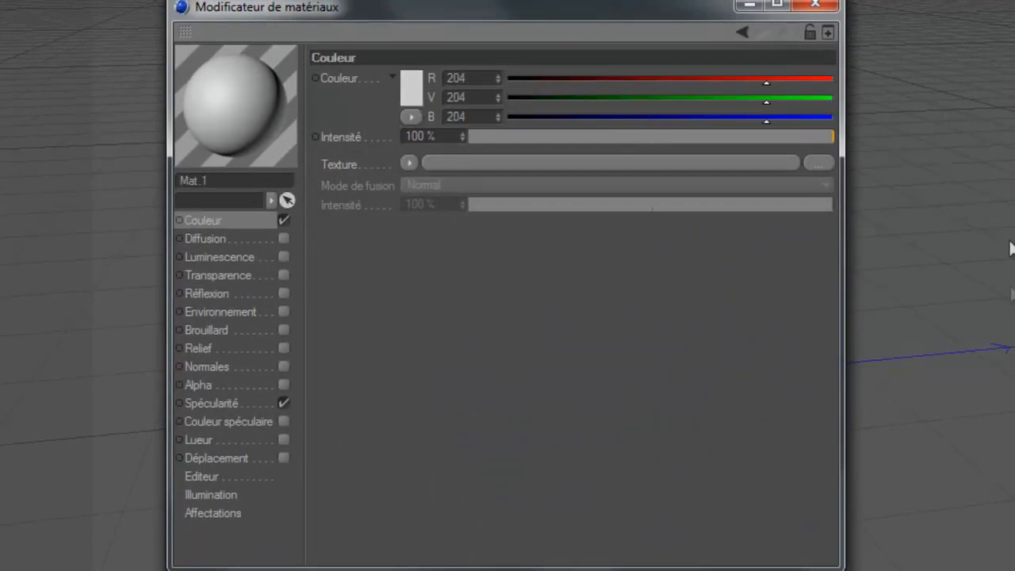
{"action": "left_click", "coordinate": [415, 94]}
{"action": "left_click_drag", "start_coordinate": [415, 100], "coordinate": [452, 15]}
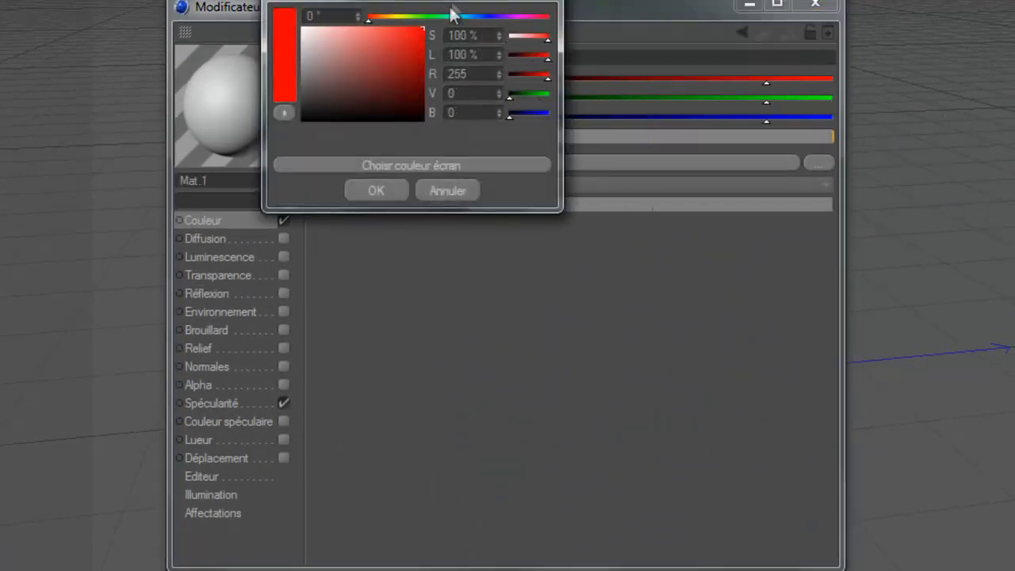
{"action": "left_click", "coordinate": [377, 191]}
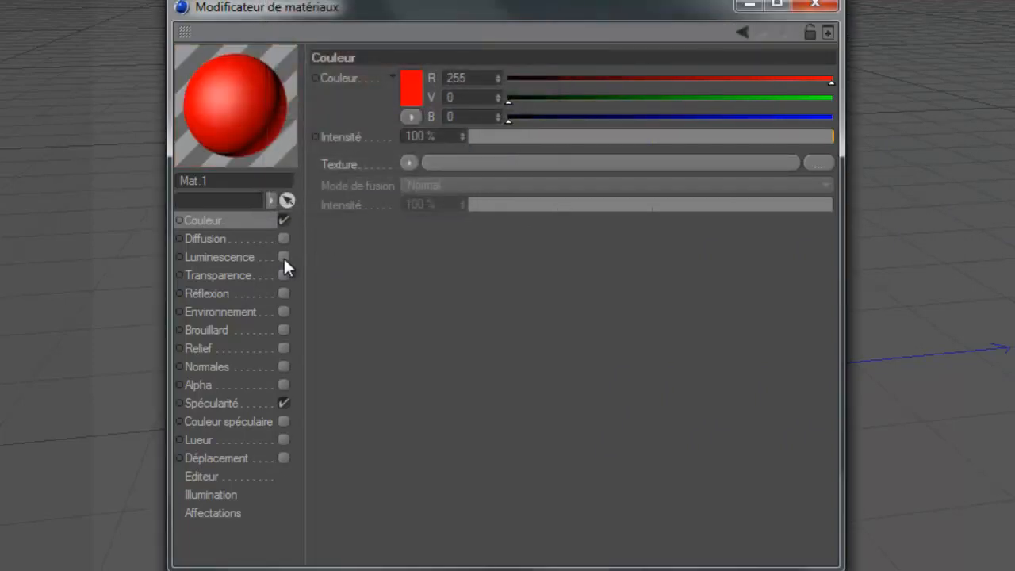
- Enable luminescence on the red material with RGB 255, 0, 0 at 300 % intensity, and close the material editor
{"action": "left_click", "coordinate": [283, 256]}
{"action": "left_click", "coordinate": [406, 87]}
{"action": "left_click_drag", "start_coordinate": [415, 84], "coordinate": [424, 6]}
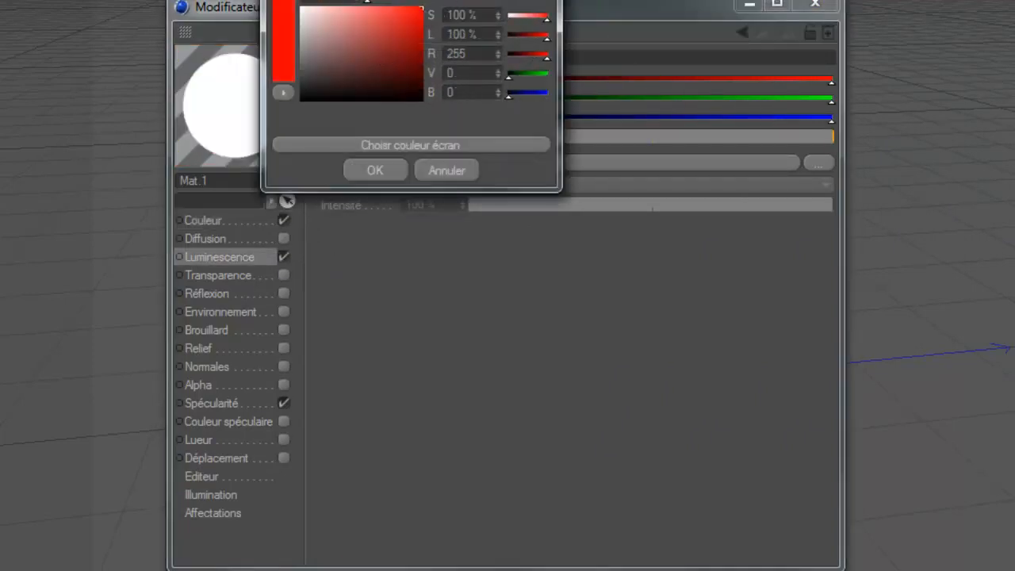
{"action": "left_click", "coordinate": [384, 167]}
{"action": "left_click", "coordinate": [411, 135]}
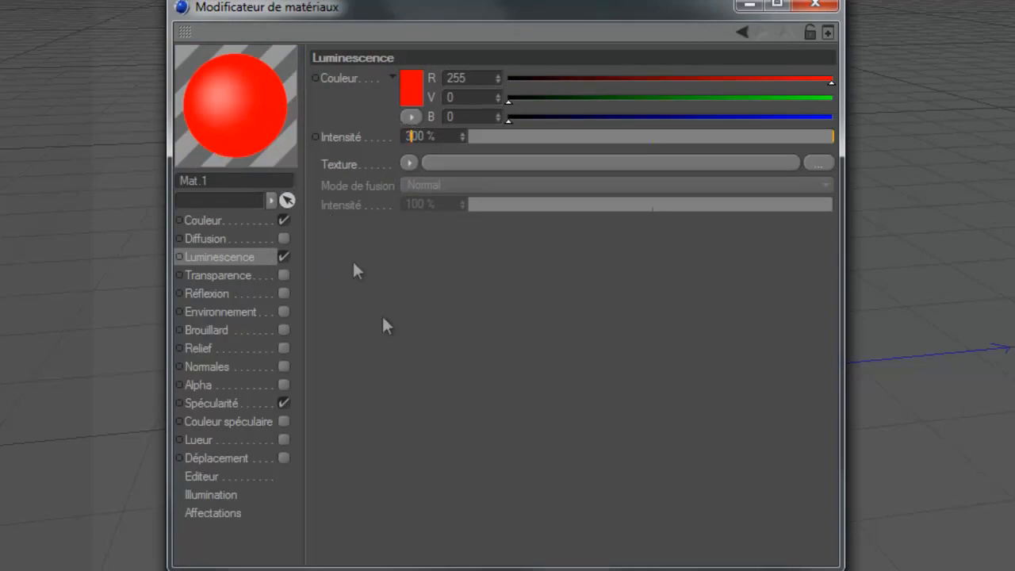
{"action": "left_click", "coordinate": [830, 6]}
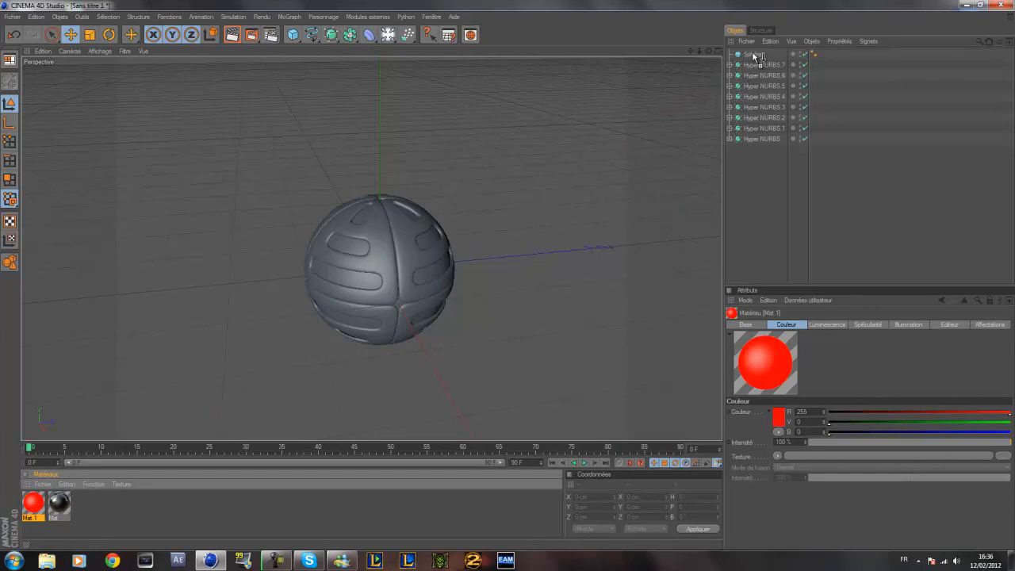
- Apply the red material to the inner sphere and the black reflective material to all eight Hyper NURBS shells
{"action": "left_click_drag", "start_coordinate": [754, 56], "coordinate": [753, 56]}
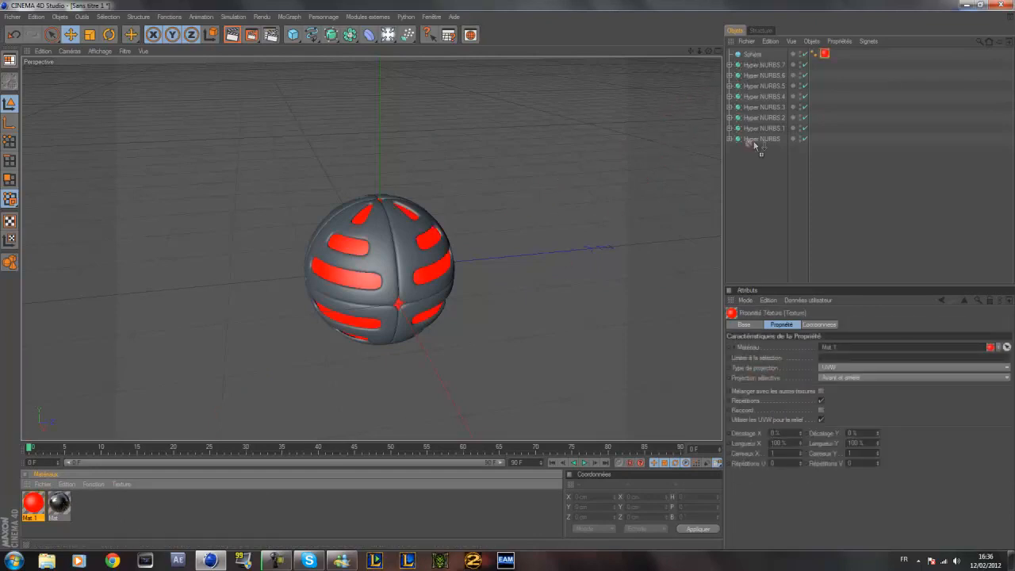
{"action": "left_click_drag", "start_coordinate": [747, 143], "coordinate": [746, 141]}
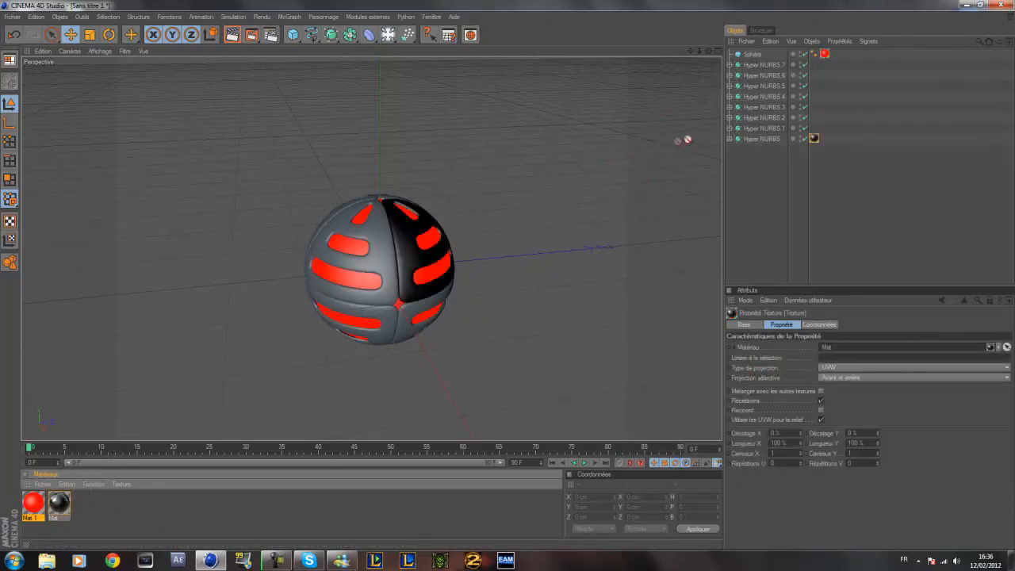
{"action": "left_click_drag", "start_coordinate": [766, 135], "coordinate": [785, 119]}
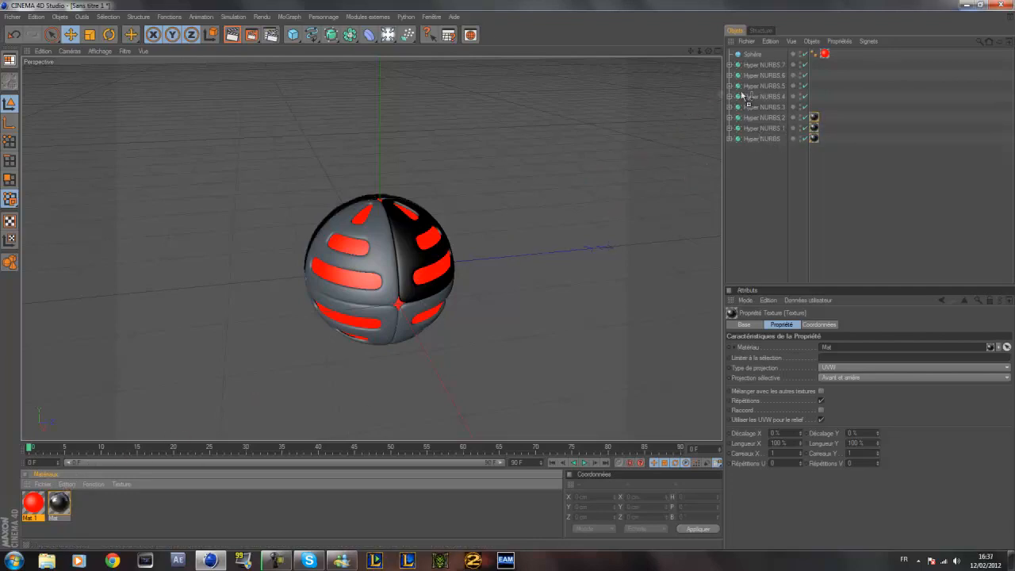
{"action": "left_click_drag", "start_coordinate": [781, 109], "coordinate": [774, 87]}
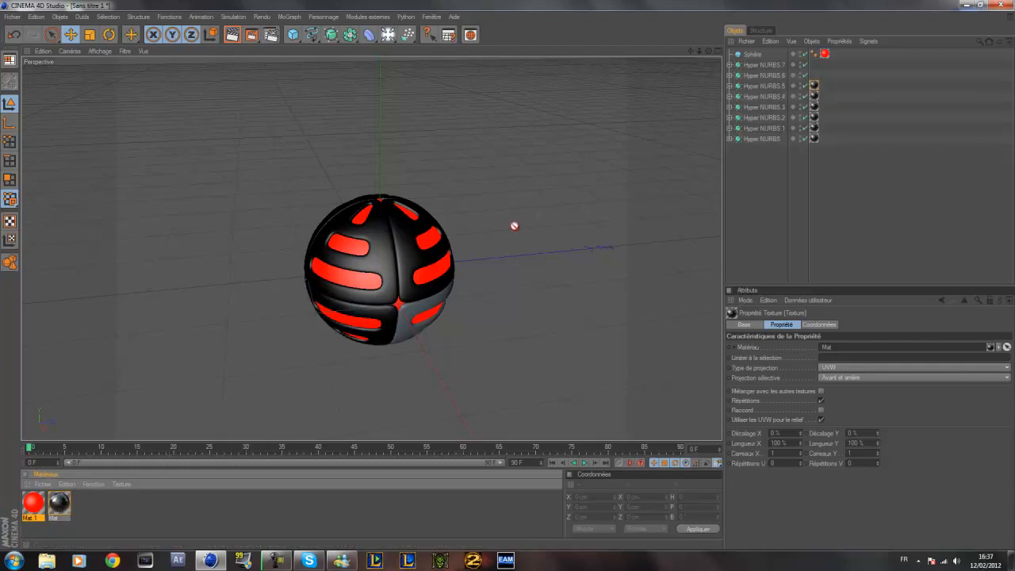
{"action": "left_click_drag", "start_coordinate": [780, 77], "coordinate": [777, 66]}
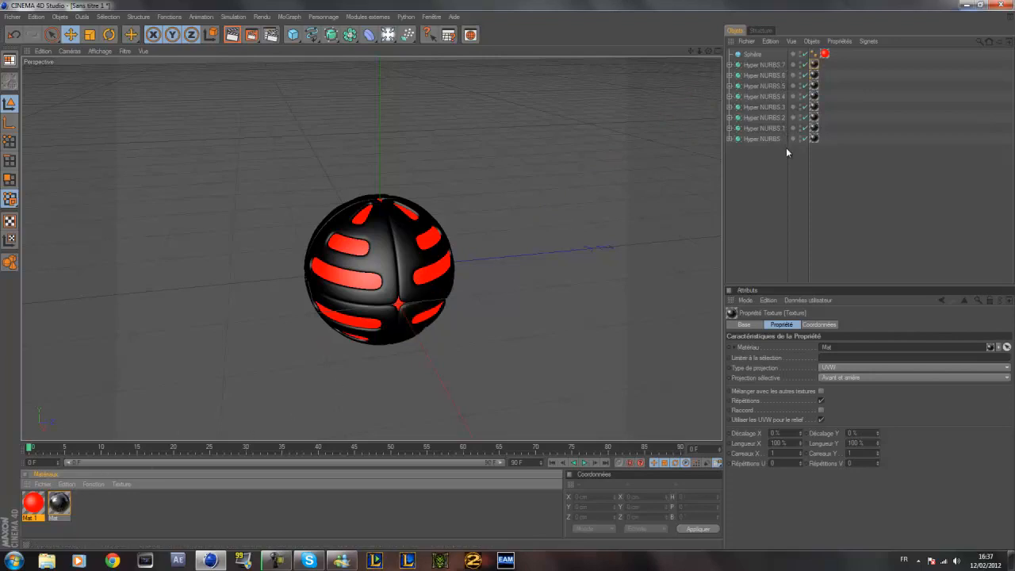
- Render the perspective view to check the red and black materials
{"action": "left_click", "coordinate": [231, 35]}
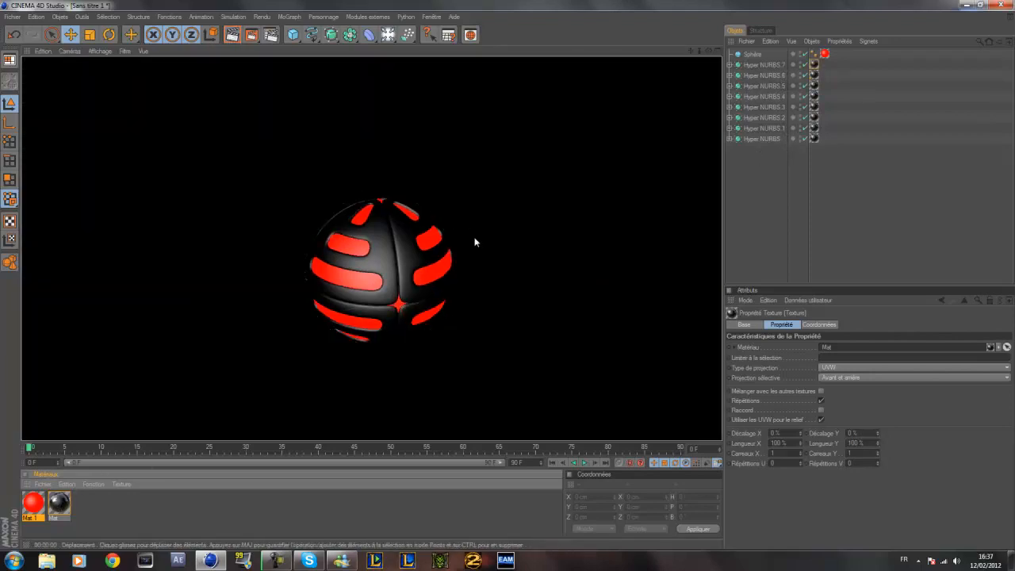
{"action": "scroll", "coordinate": [300, 293], "scroll_direction": "down", "scroll_amount": 1}
{"action": "scroll", "coordinate": [400, 294], "scroll_direction": "up", "scroll_amount": 1}
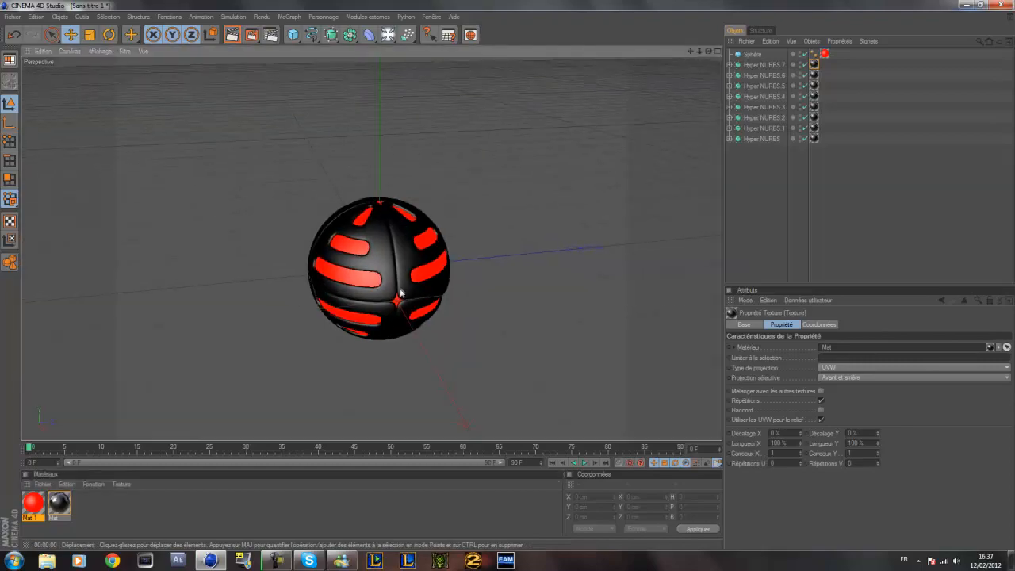
- Add a floor (Sol) object, lower it beneath the pierced sphere and render the perspective view
{"action": "left_click", "coordinate": [387, 35]}
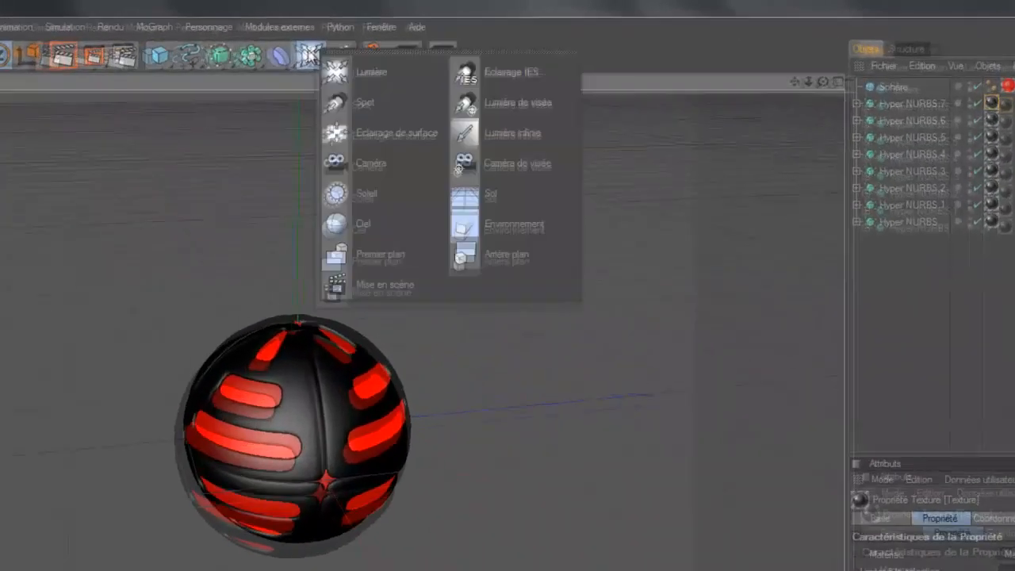
{"action": "left_click", "coordinate": [501, 121]}
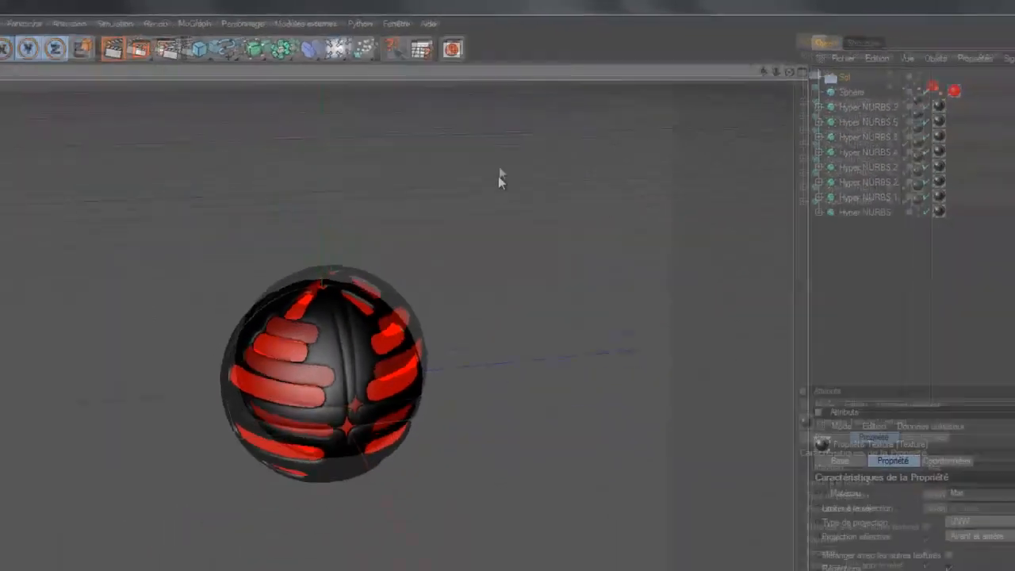
{"action": "left_click_drag", "start_coordinate": [379, 201], "coordinate": [380, 255]}
{"action": "left_click_drag", "start_coordinate": [508, 280], "coordinate": [509, 277]}
{"action": "scroll", "coordinate": [308, 23], "scroll_direction": "down", "scroll_amount": 1}
{"action": "left_click", "coordinate": [232, 35]}
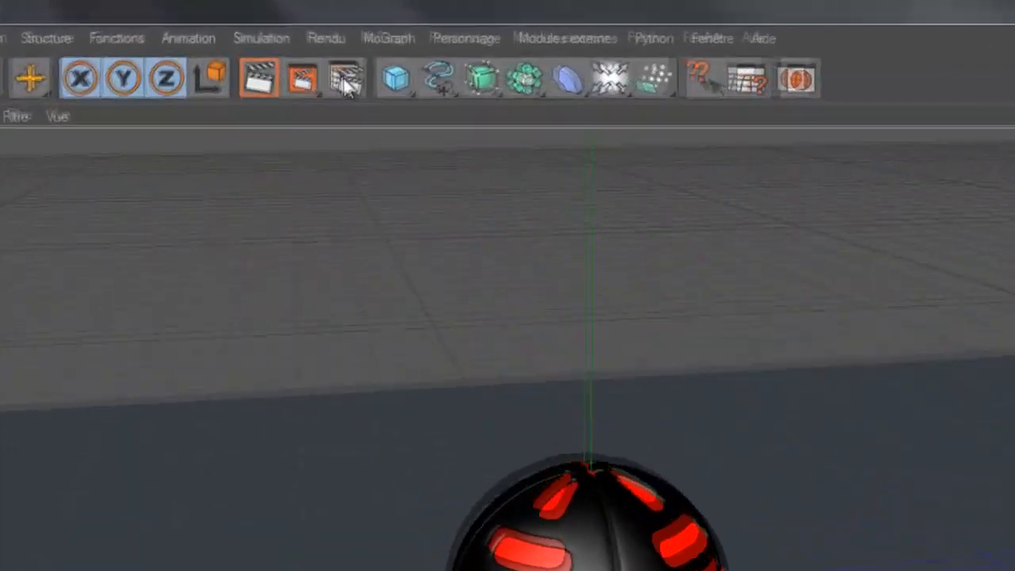
- Set the render output size with the HDV/HDTV 720 29.97 film and video preset
{"action": "left_click", "coordinate": [271, 35]}
{"action": "left_click", "coordinate": [103, 96]}
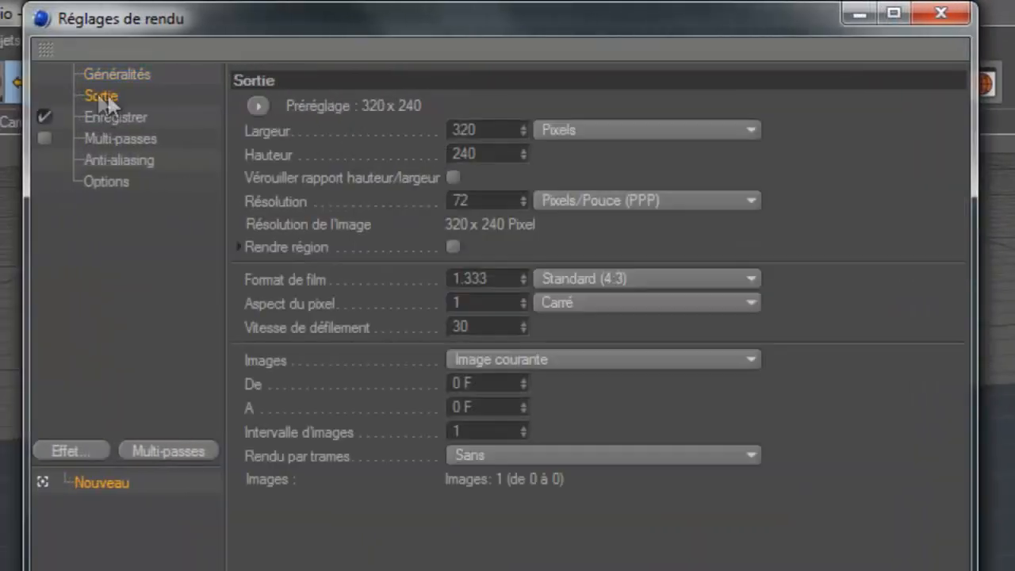
{"action": "left_click", "coordinate": [257, 105]}
{"action": "mouse_move", "coordinate": [222, 174]}
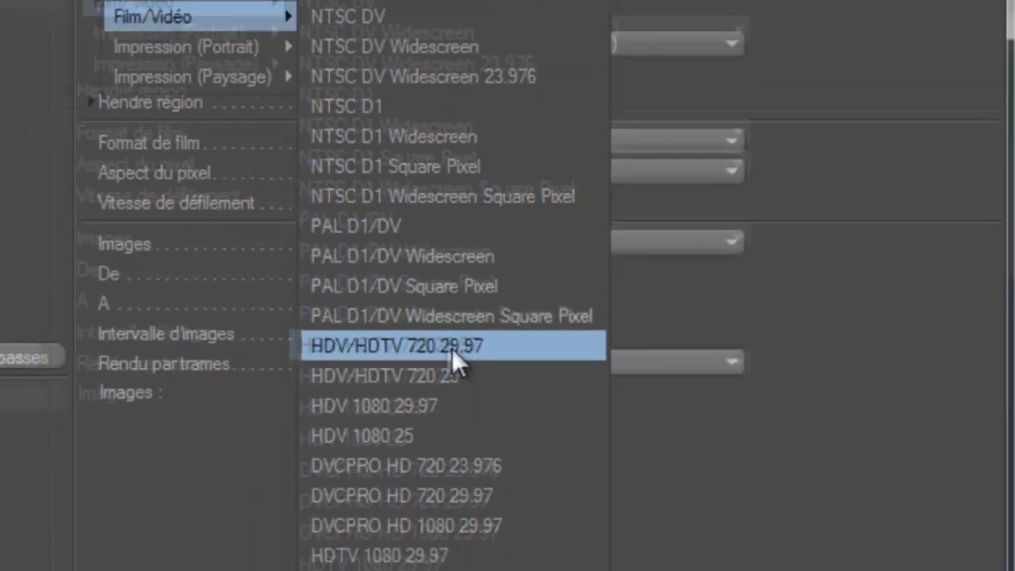
{"action": "left_click", "coordinate": [446, 348]}
- Set the render to save on the Desktop as boules in PNG format
{"action": "left_click", "coordinate": [123, 69]}
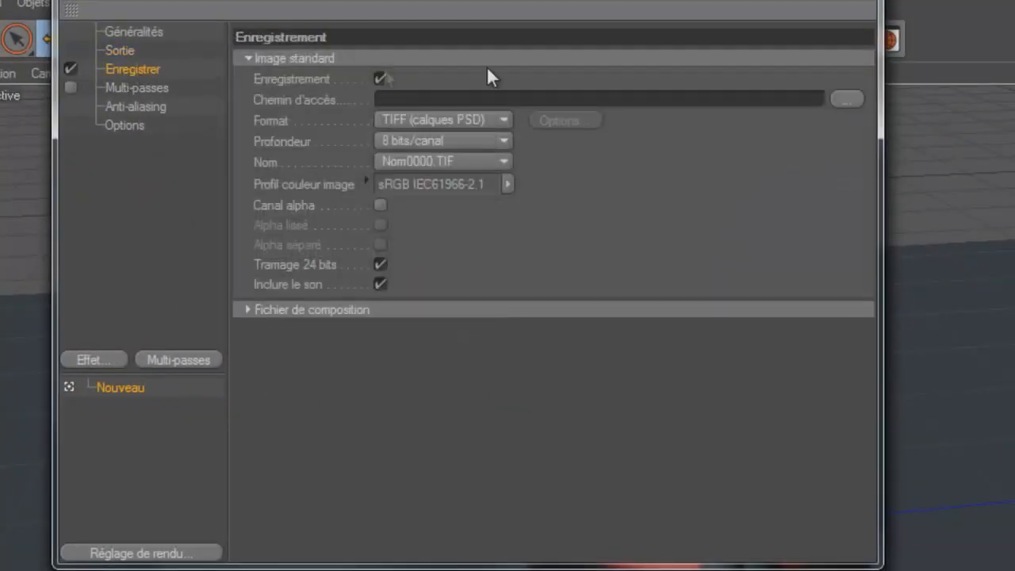
{"action": "left_click", "coordinate": [839, 103]}
{"action": "type", "text": "boules"}
{"action": "key", "text": "Return"}
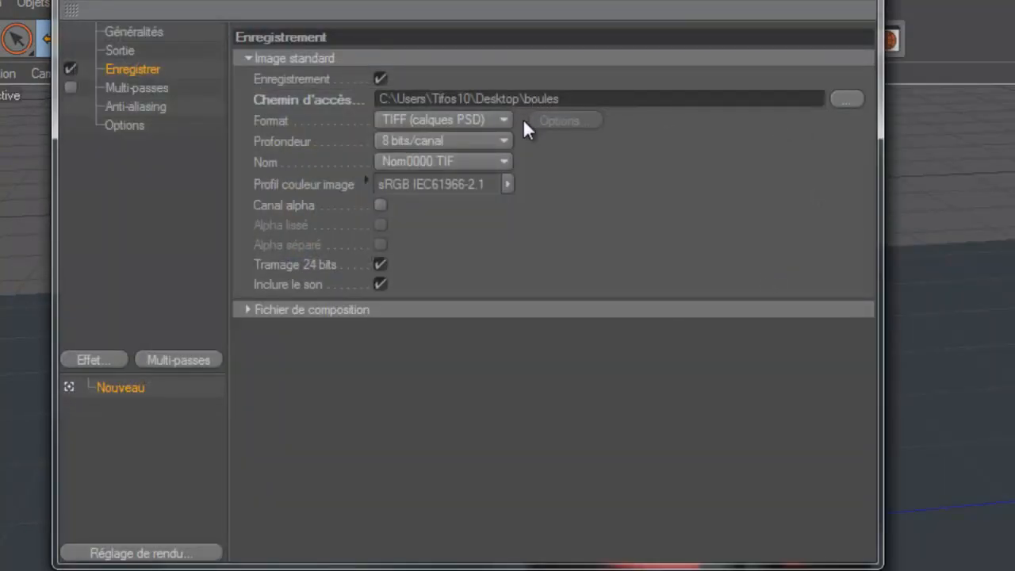
{"action": "left_click", "coordinate": [505, 120]}
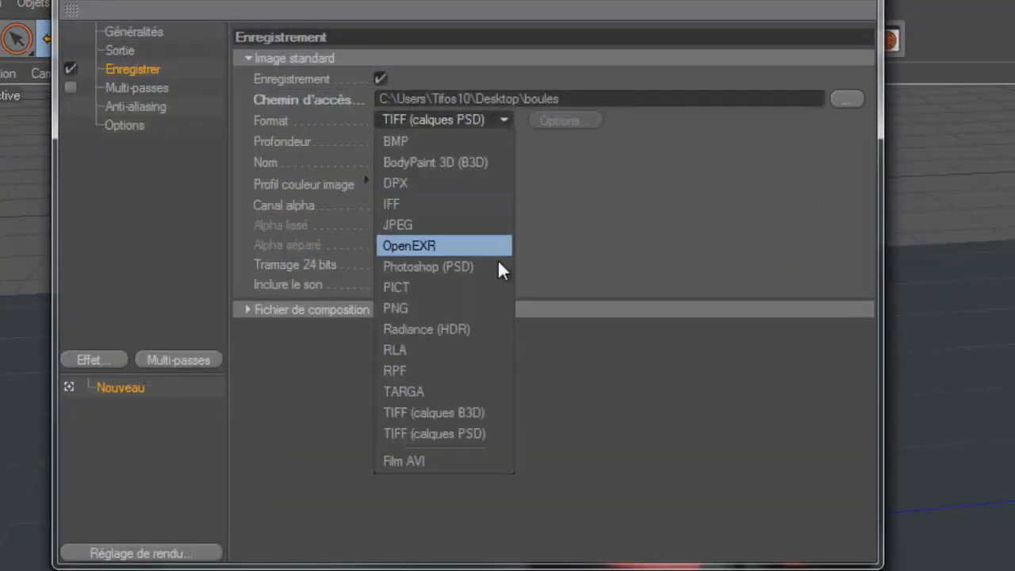
{"action": "left_click", "coordinate": [462, 311]}
- Set the render's anti-aliasing to the mode that uses minimum level 1x1 and maximum level 4x4
{"action": "left_click", "coordinate": [151, 108]}
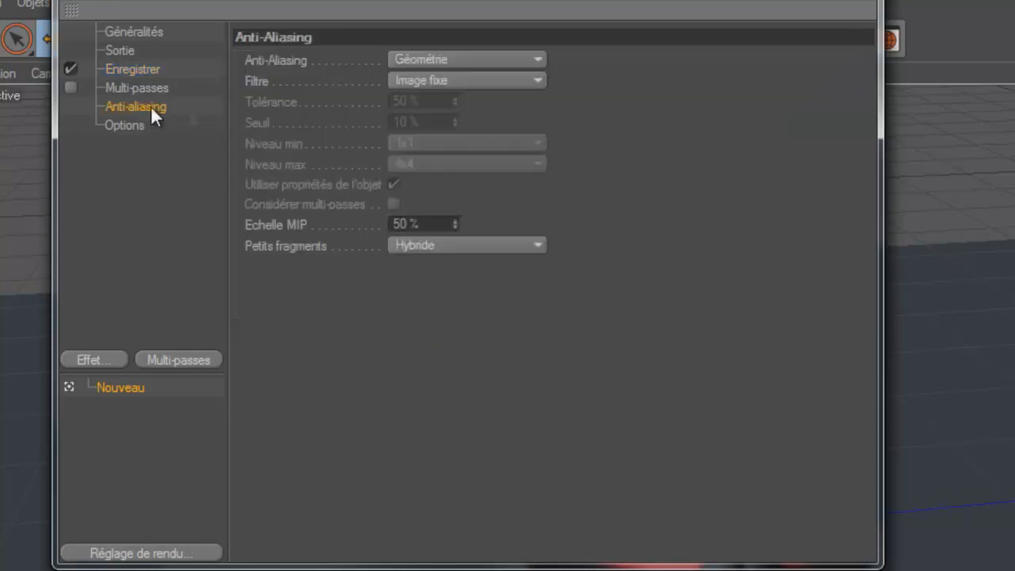
{"action": "left_click", "coordinate": [435, 53]}
{"action": "left_click", "coordinate": [432, 125]}
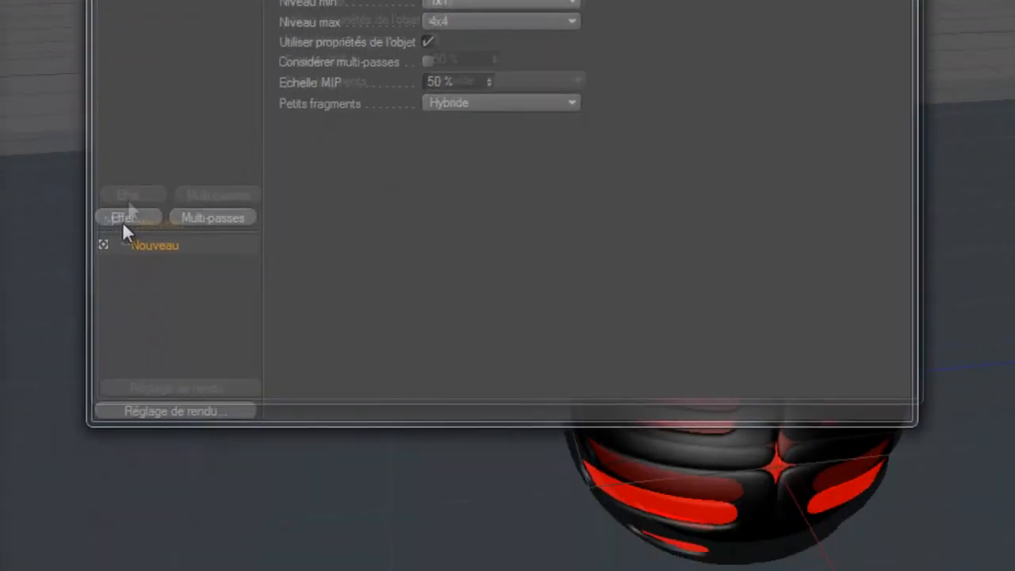
- Add the global illumination (Illumination globale) render effect and render the perspective view to check the red glow
{"action": "left_click", "coordinate": [87, 360]}
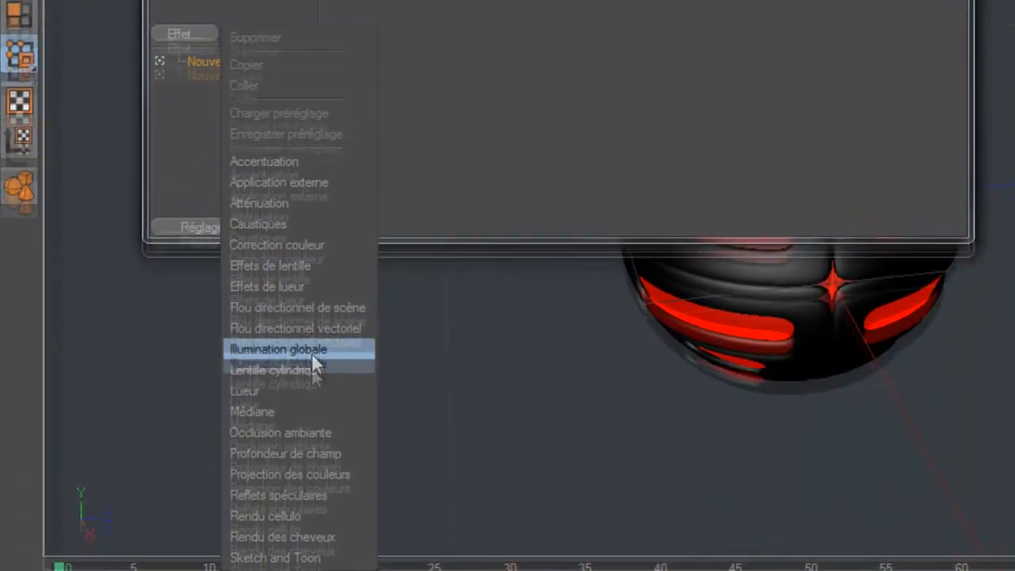
{"action": "left_click", "coordinate": [309, 298]}
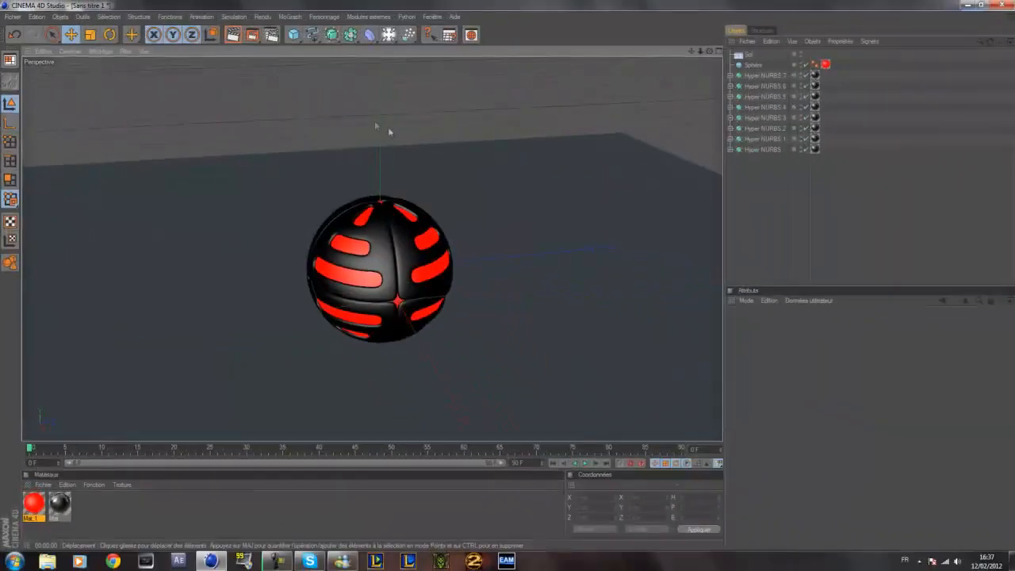
{"action": "key", "text": "ctrl+r"}
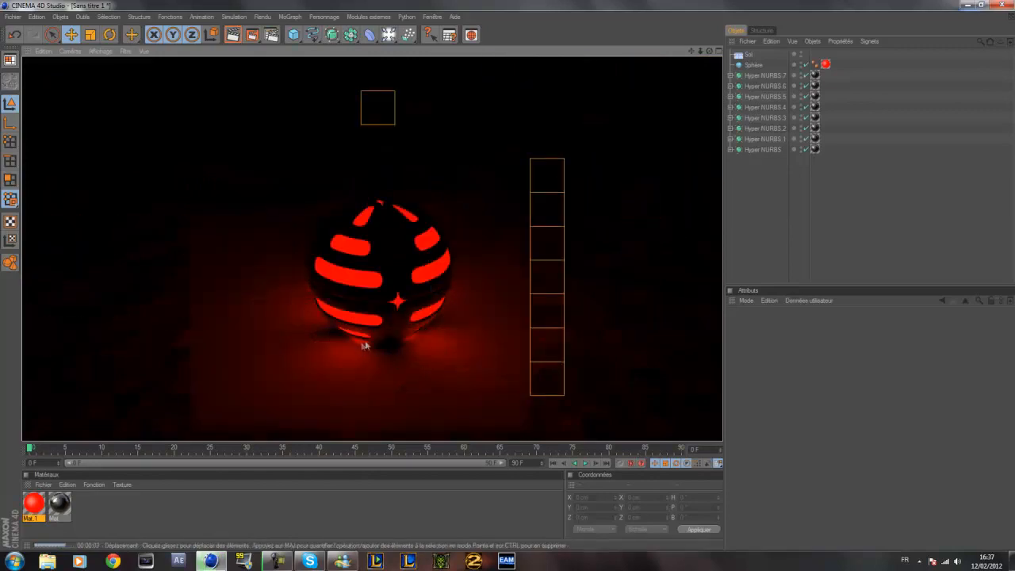
{"action": "left_click", "coordinate": [458, 354]}
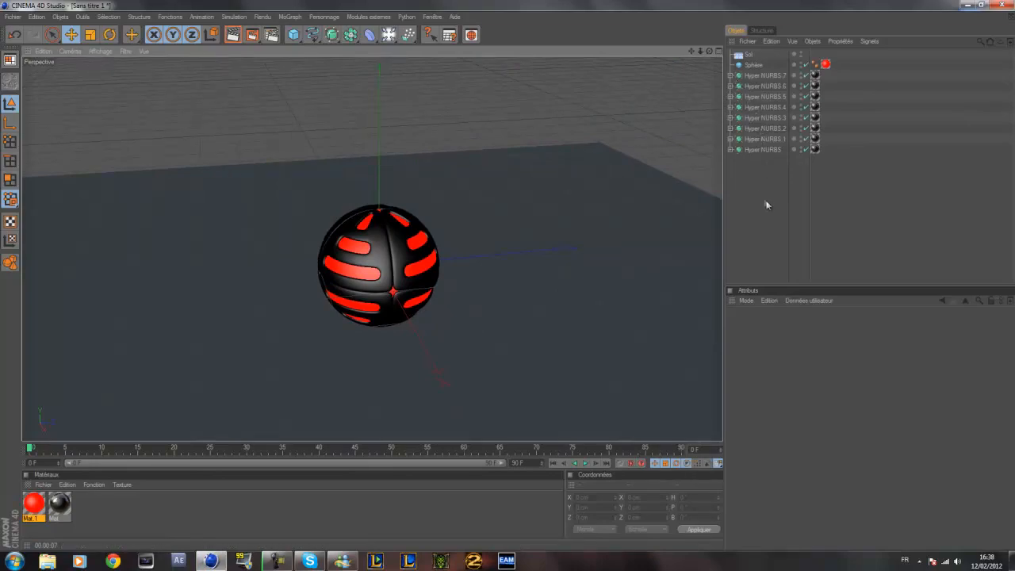
- Group the inner sphere and all eight Hyper NURBS shells into one null object
{"action": "left_click_drag", "start_coordinate": [778, 184], "coordinate": [748, 69]}
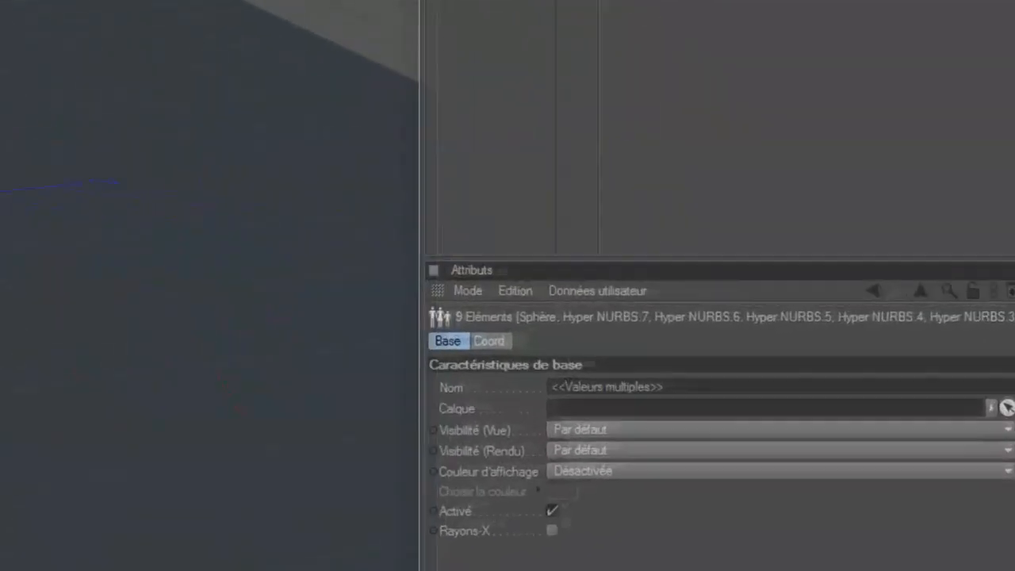
{"action": "right_click", "coordinate": [749, 68]}
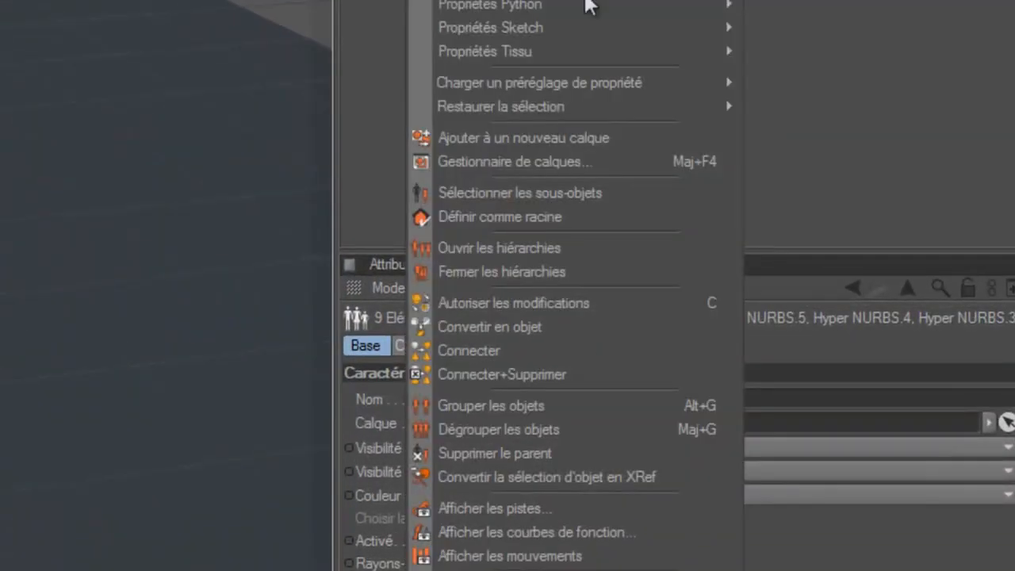
{"action": "left_click", "coordinate": [591, 406]}
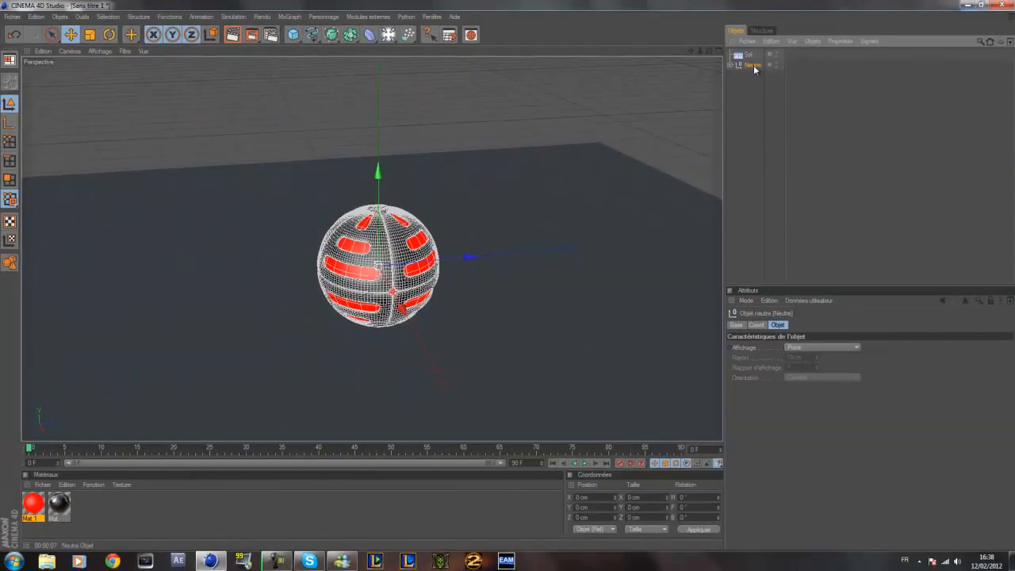
- Duplicate the sphere group and move the copy about 350 cm along the Z axis
{"action": "key", "text": "ctrl+c"}
{"action": "key", "text": "ctrl+v"}
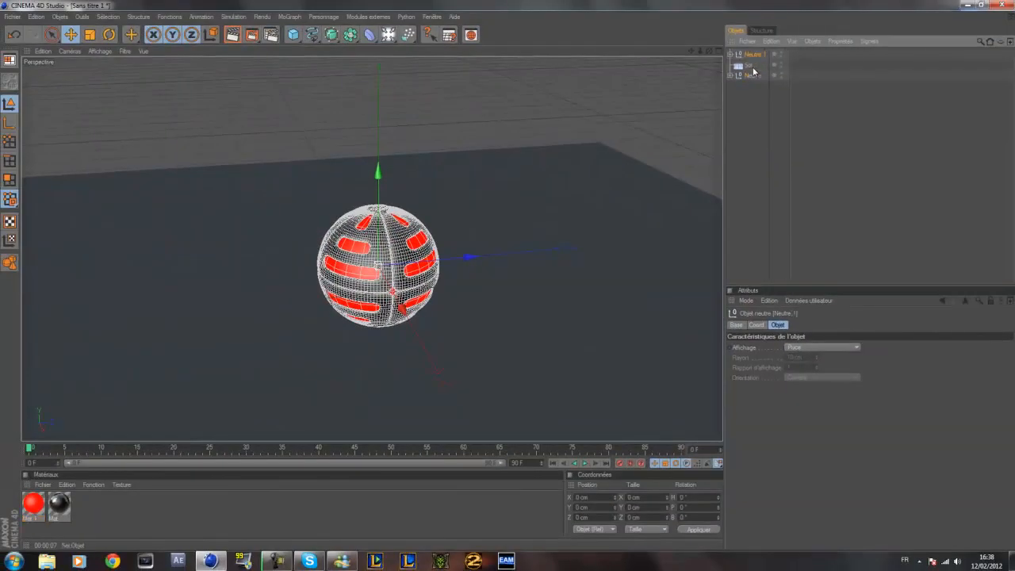
{"action": "left_click_drag", "start_coordinate": [460, 261], "coordinate": [627, 274]}
- Duplicate the red material and set the copy's colour to green, RGB 0, 255, 38
{"action": "left_click", "coordinate": [34, 503]}
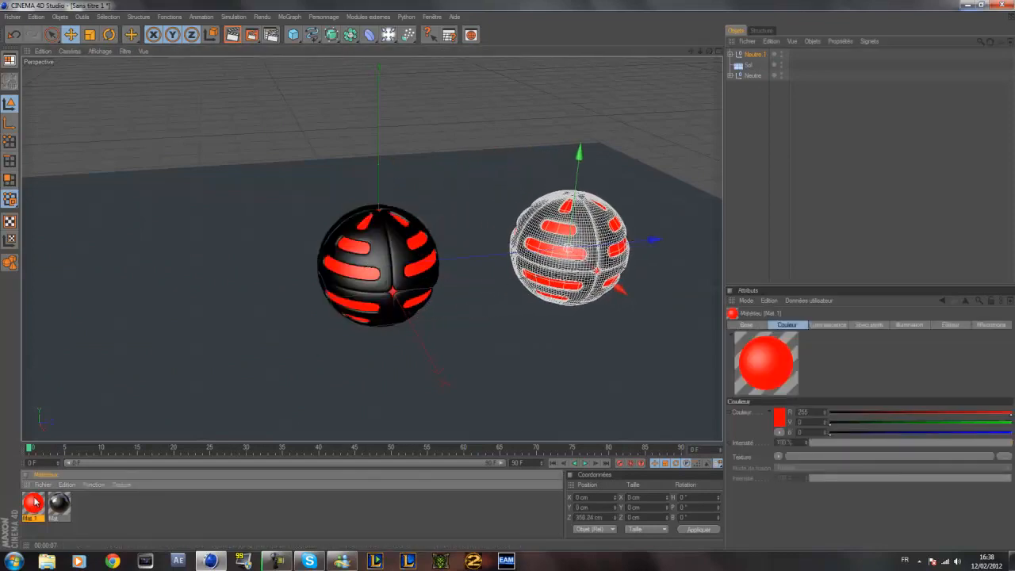
{"action": "key", "text": "ctrl+v"}
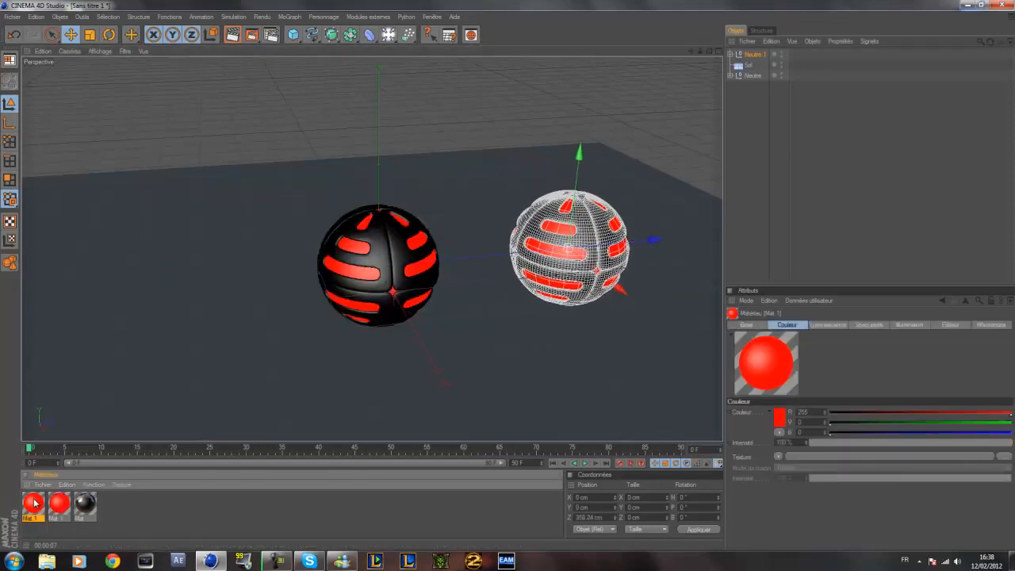
{"action": "left_click", "coordinate": [780, 419]}
{"action": "left_click", "coordinate": [793, 381]}
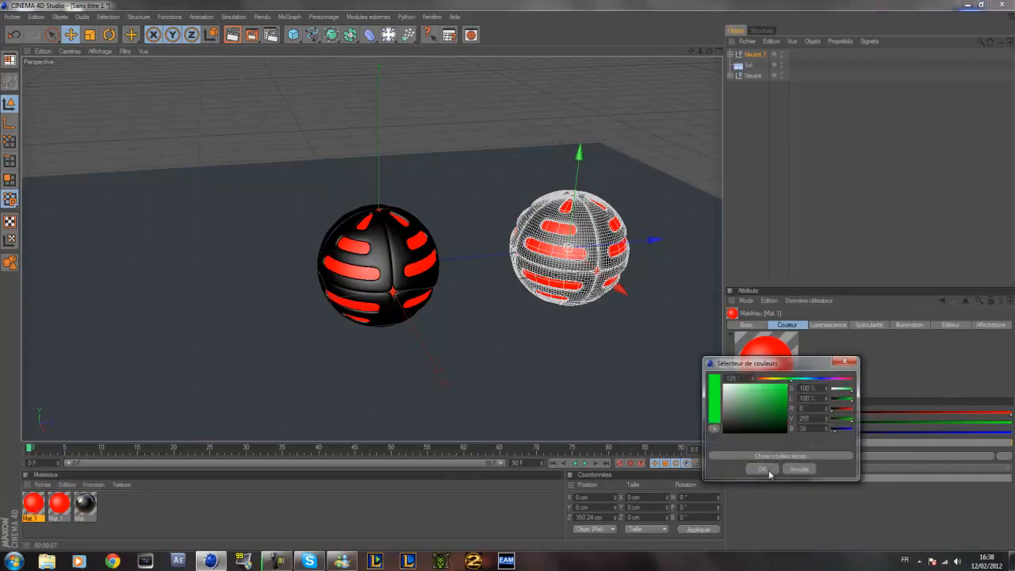
{"action": "left_click", "coordinate": [762, 468]}
- Set the new green material's luminescence colour to a darker green, RGB 0, 142, 16
{"action": "left_click", "coordinate": [828, 324]}
{"action": "left_click", "coordinate": [781, 418]}
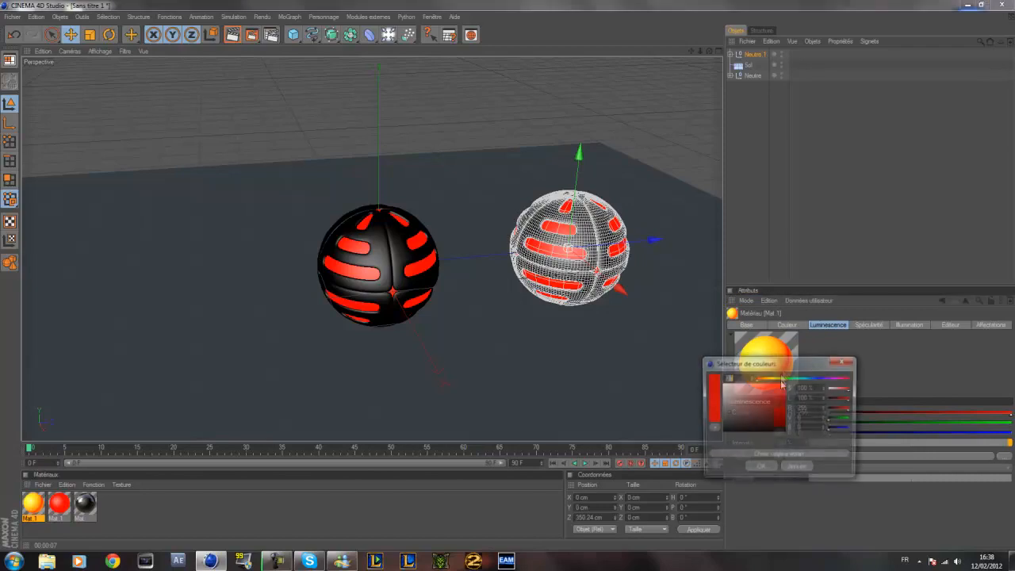
{"action": "left_click", "coordinate": [793, 382]}
{"action": "left_click", "coordinate": [761, 467]}
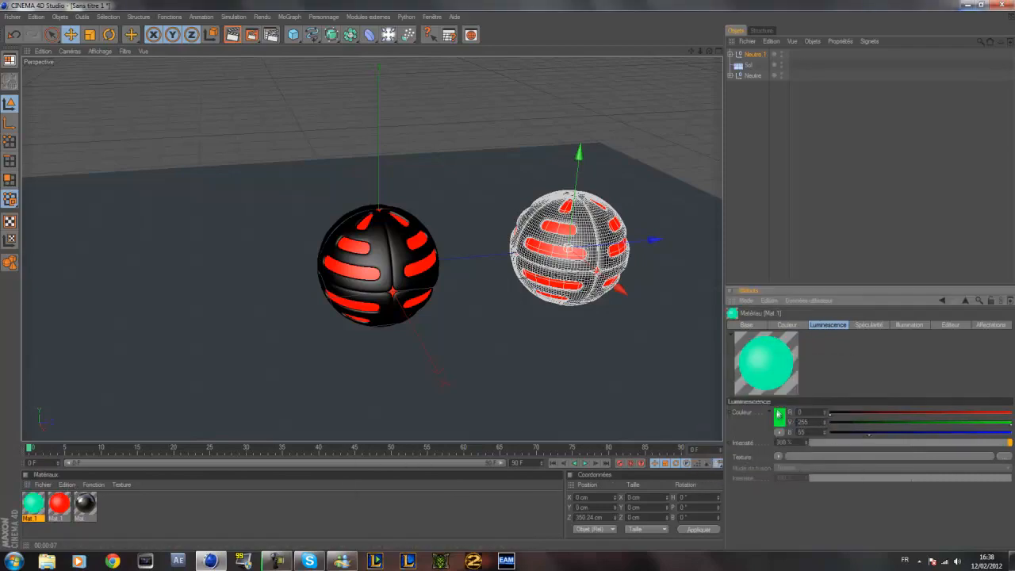
{"action": "left_click", "coordinate": [779, 414]}
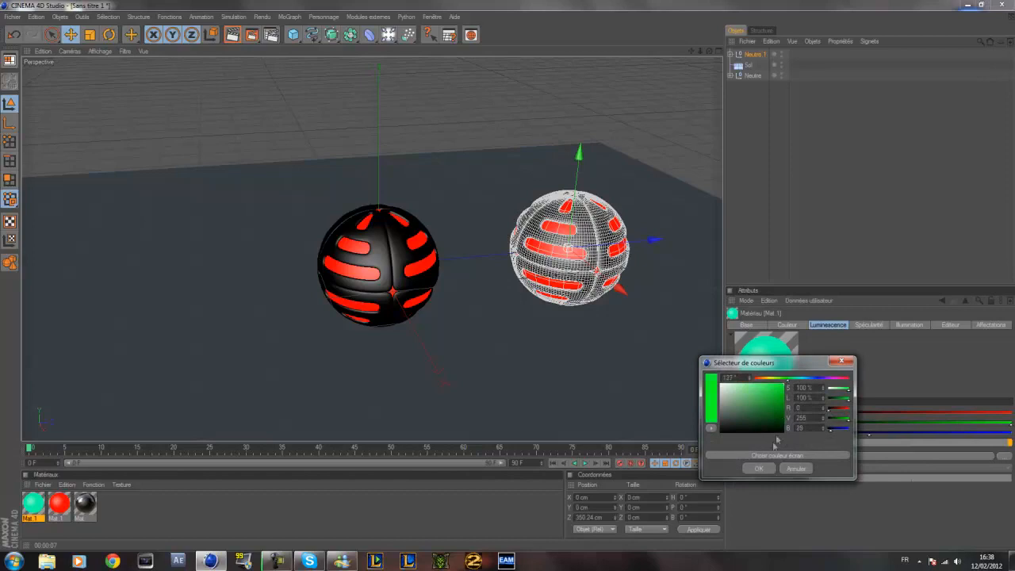
{"action": "left_click_drag", "start_coordinate": [789, 402], "coordinate": [788, 408]}
{"action": "left_click", "coordinate": [759, 468]}
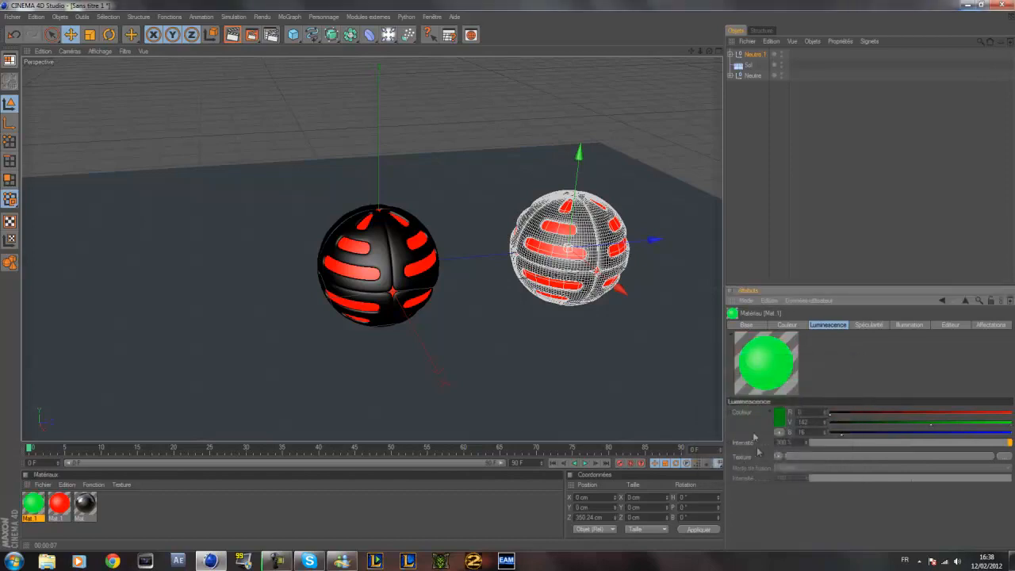
- Apply the green material to the duplicated group's inner sphere and render the perspective view
{"action": "left_click_drag", "start_coordinate": [29, 505], "coordinate": [140, 460]}
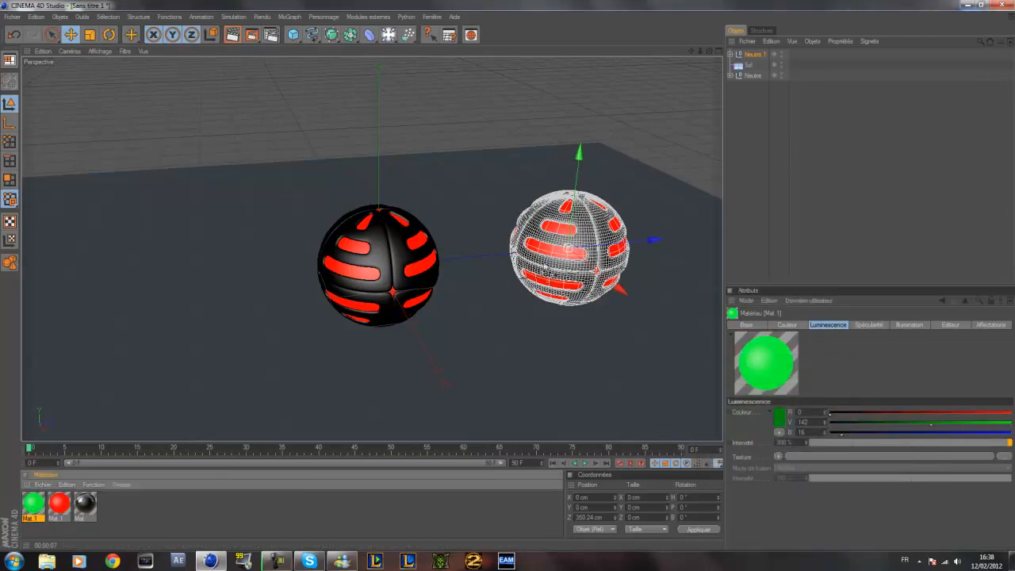
{"action": "left_click_drag", "start_coordinate": [553, 253], "coordinate": [555, 252]}
{"action": "left_click", "coordinate": [816, 205]}
{"action": "scroll", "coordinate": [208, 114], "scroll_direction": "down", "scroll_amount": 2}
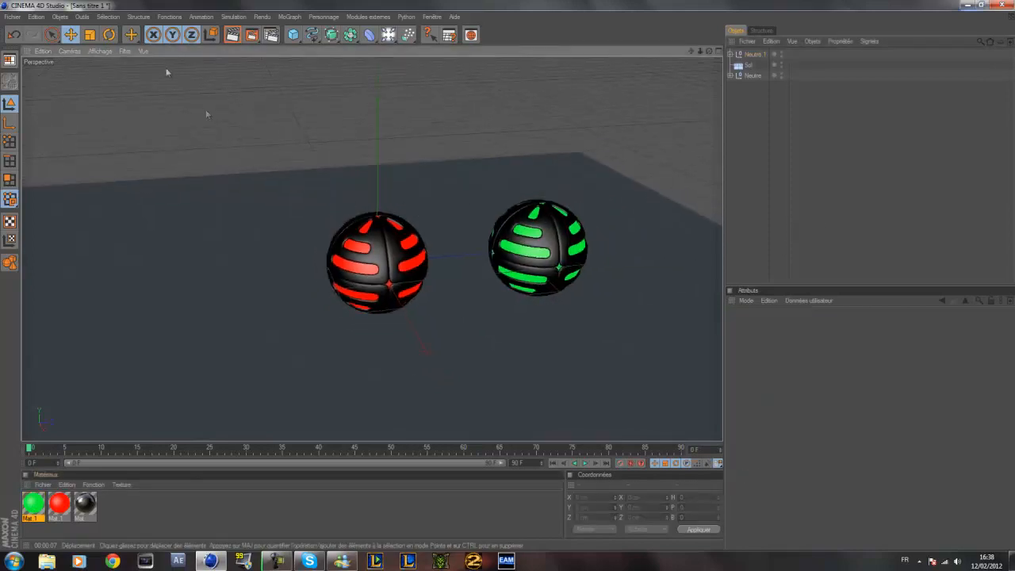
{"action": "left_click", "coordinate": [234, 33]}
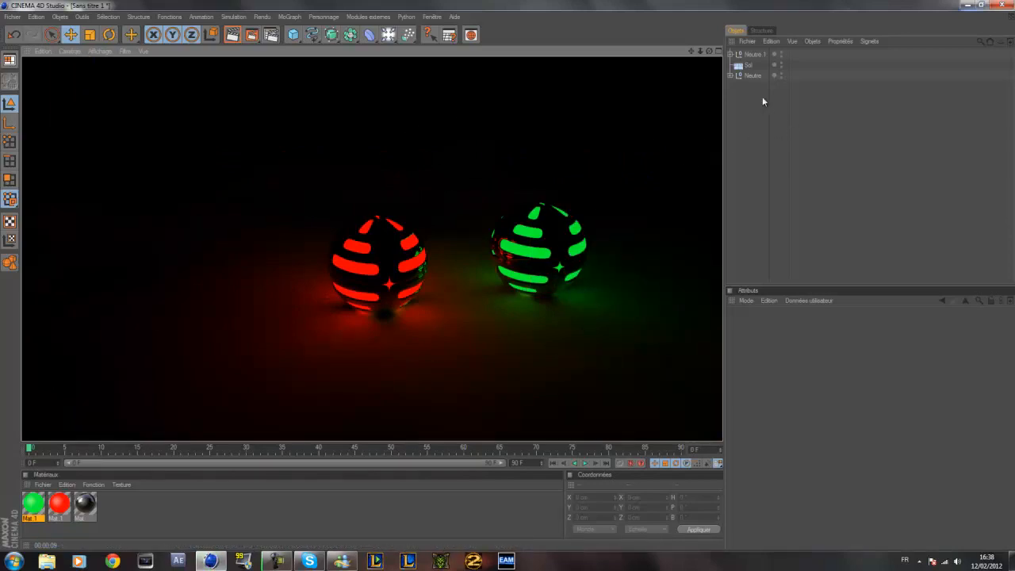
- Duplicate the green sphere group and move the copy to about X 211 cm, Z 132 cm, in front of the other two
{"action": "left_click", "coordinate": [758, 53]}
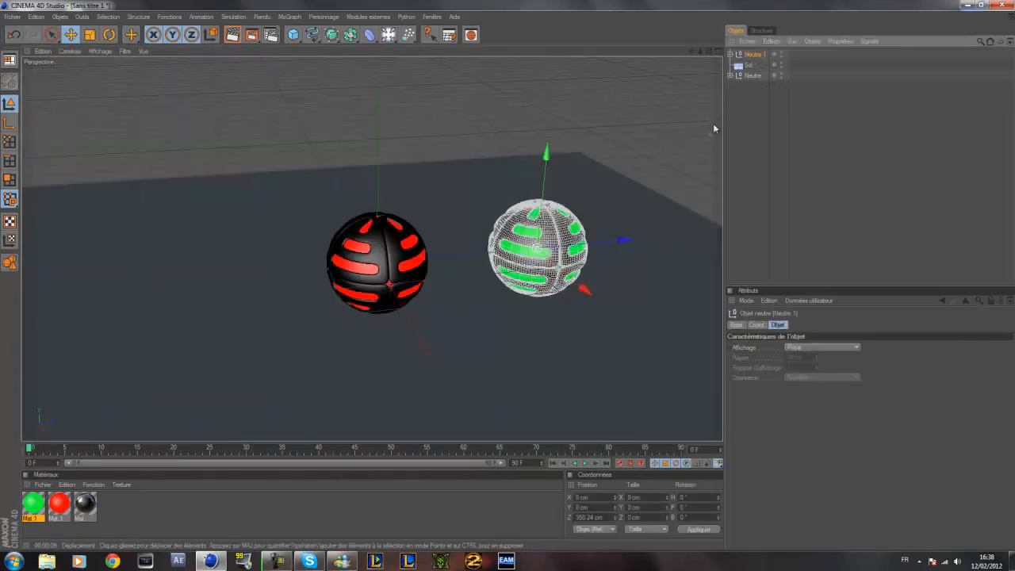
{"action": "key", "text": "ctrl+c"}
{"action": "key", "text": "ctrl+v"}
{"action": "left_click_drag", "start_coordinate": [586, 290], "coordinate": [640, 340]}
{"action": "left_click_drag", "start_coordinate": [673, 282], "coordinate": [563, 292]}
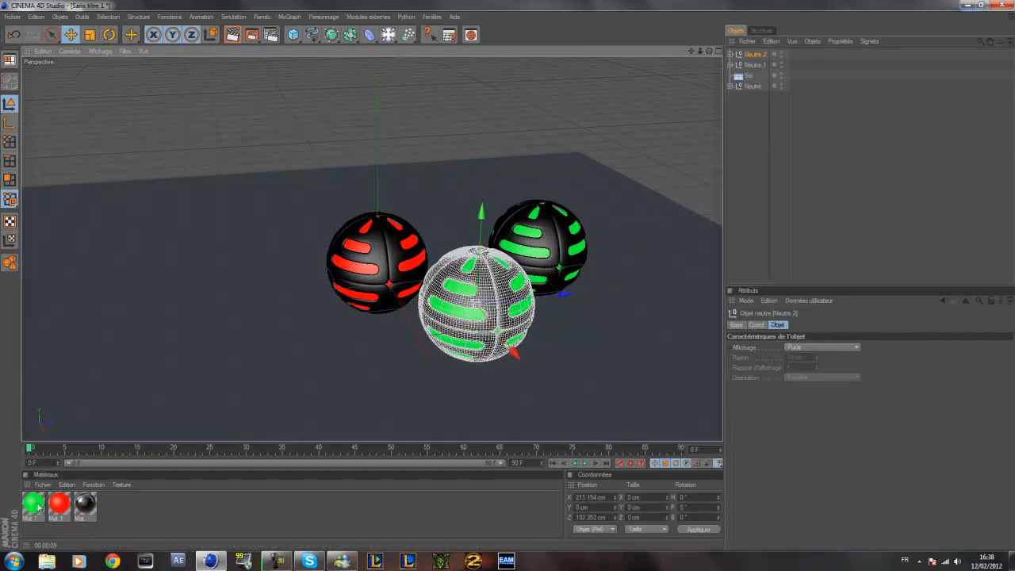
- Duplicate the green material and set the copy's luminescence colour to blue
{"action": "left_click", "coordinate": [35, 504]}
{"action": "key", "text": "ctrl+c"}
{"action": "key", "text": "ctrl+v"}
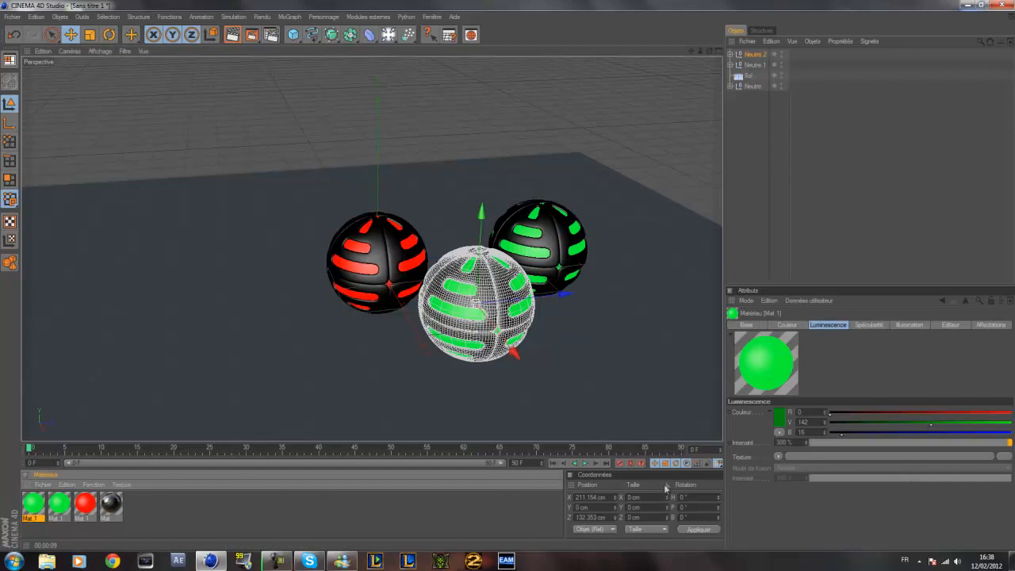
{"action": "left_click", "coordinate": [779, 417]}
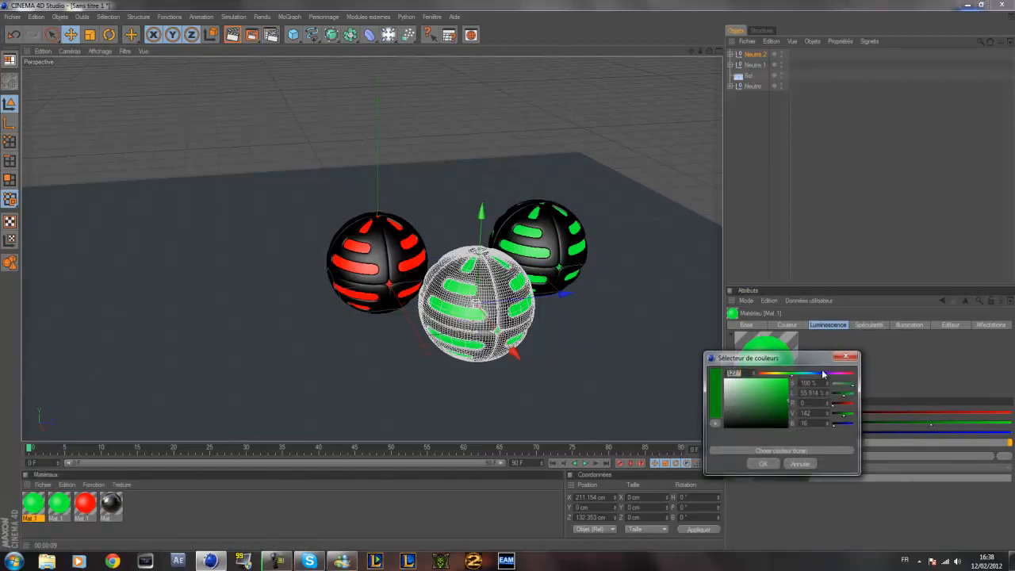
{"action": "left_click", "coordinate": [822, 373]}
{"action": "left_click", "coordinate": [766, 464]}
- Set the new material's base colour to blue, RGB 0, 21, 255
{"action": "left_click", "coordinate": [781, 325]}
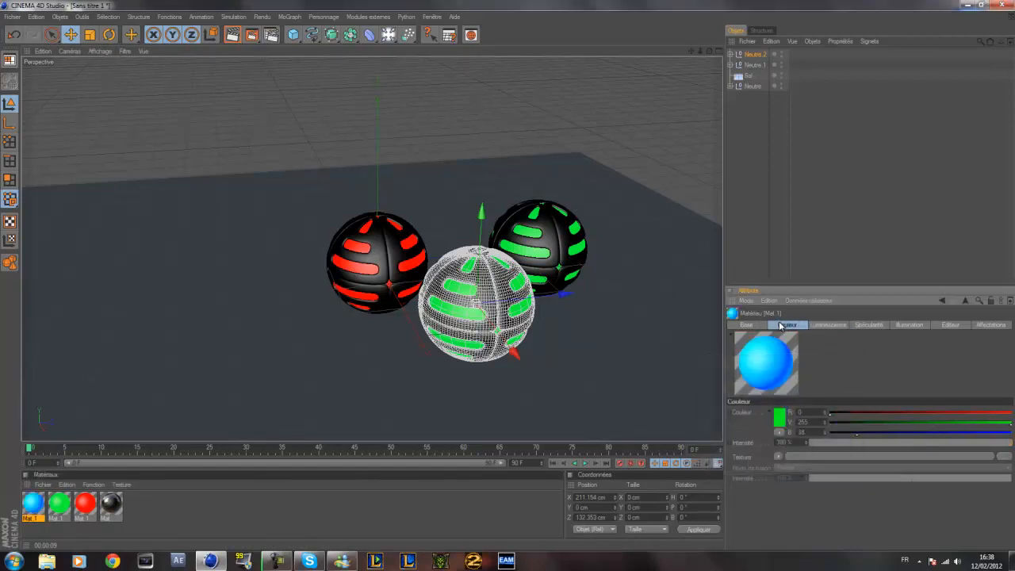
{"action": "left_click", "coordinate": [784, 419]}
{"action": "left_click", "coordinate": [821, 378]}
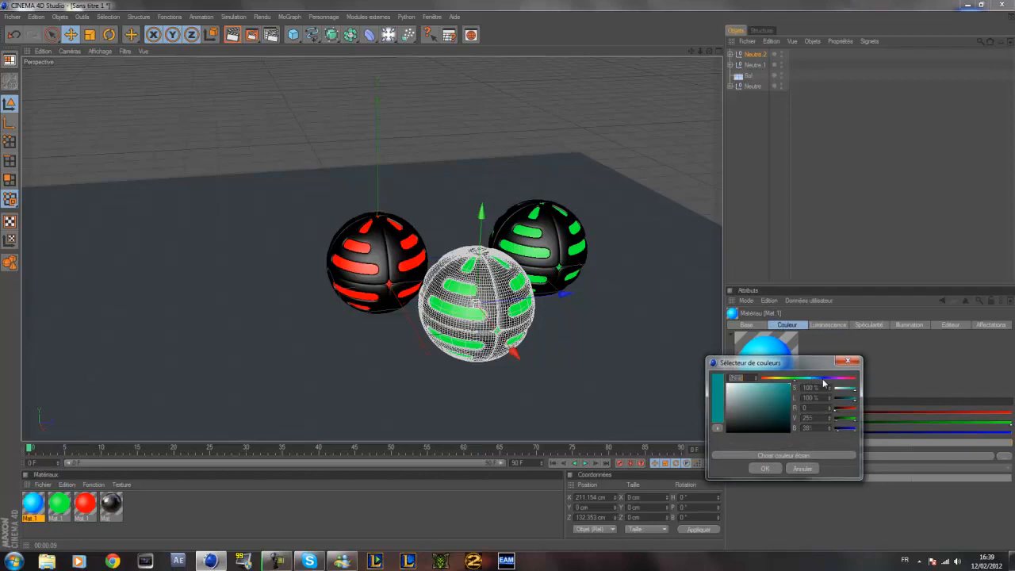
{"action": "left_click", "coordinate": [774, 463]}
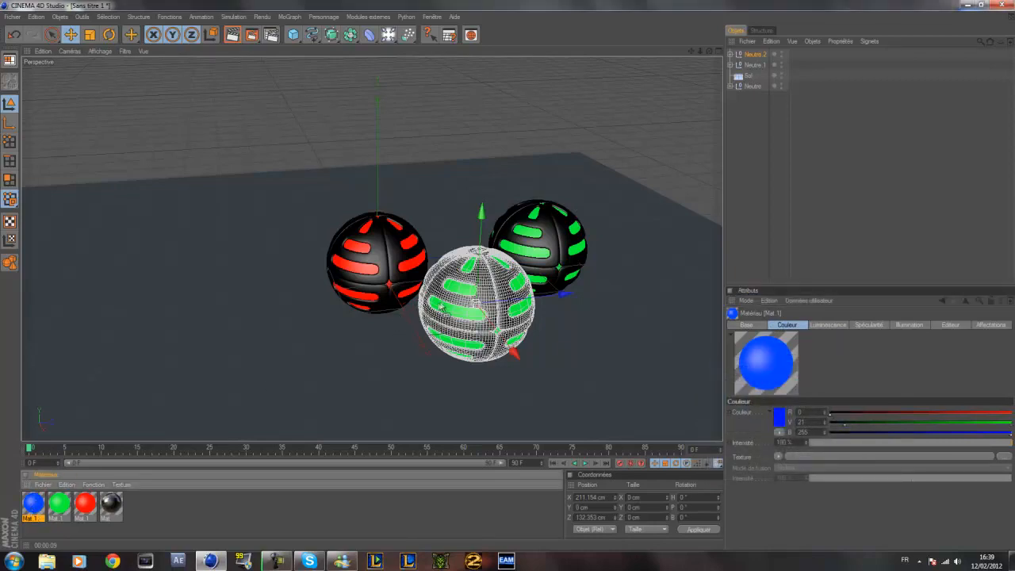
- Apply the blue material to the inner sphere of the front group and deselect everything
{"action": "left_click_drag", "start_coordinate": [441, 309], "coordinate": [444, 309]}
{"action": "left_click", "coordinate": [807, 189]}
{"action": "scroll", "coordinate": [462, 195], "scroll_direction": "down", "scroll_amount": 3}
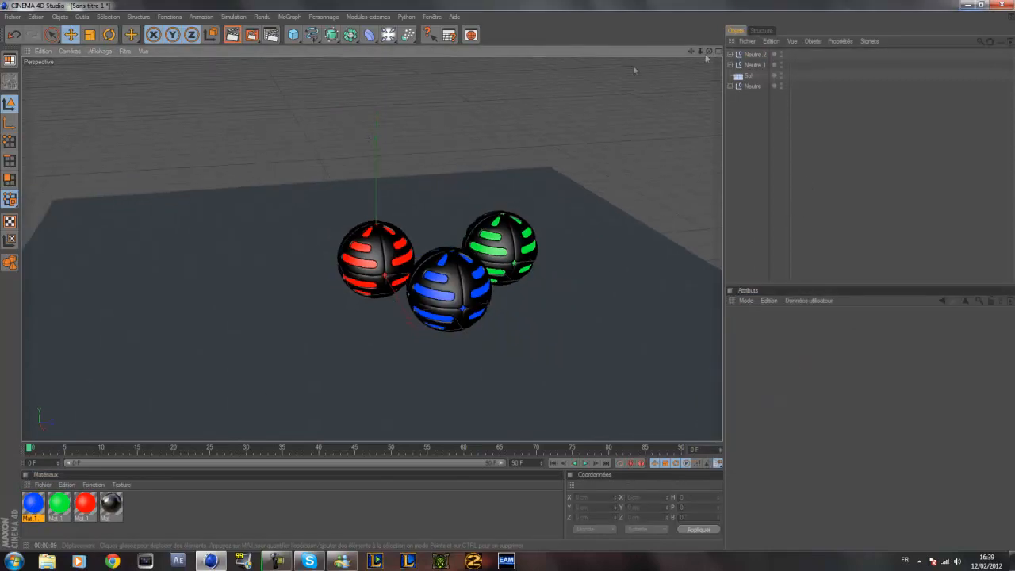
- Render the perspective view from the side where all three spheres stand apart, and start the final boules.png render in the picture viewer
{"action": "left_click_drag", "start_coordinate": [707, 56], "coordinate": [510, 281]}
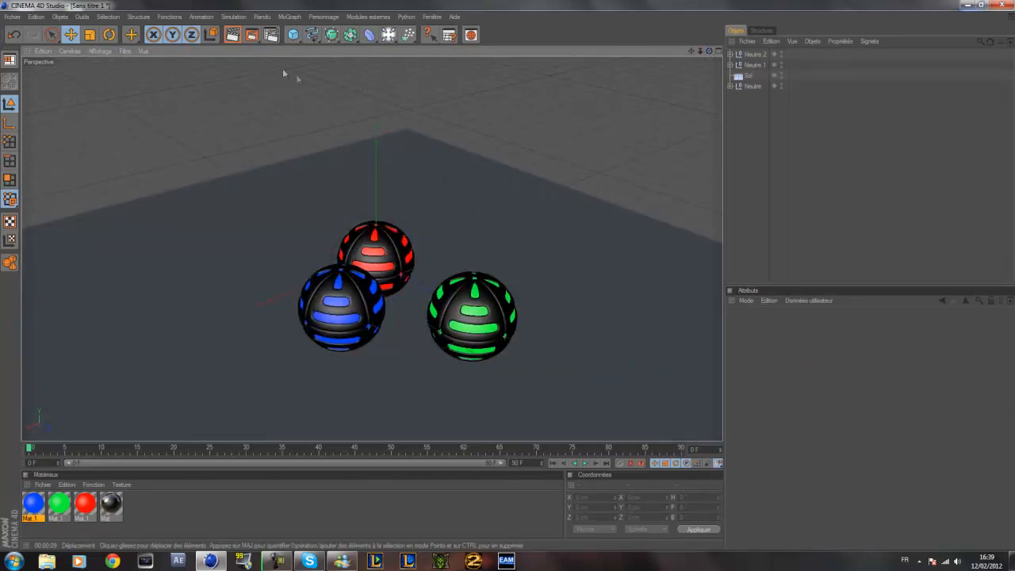
{"action": "key", "text": "ctrl+r"}
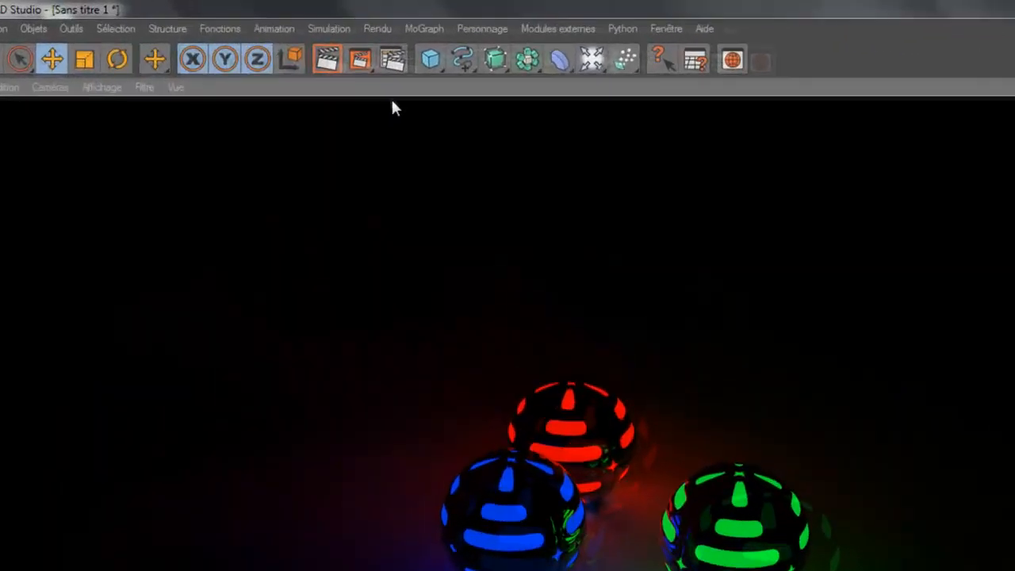
{"action": "left_click", "coordinate": [251, 34]}
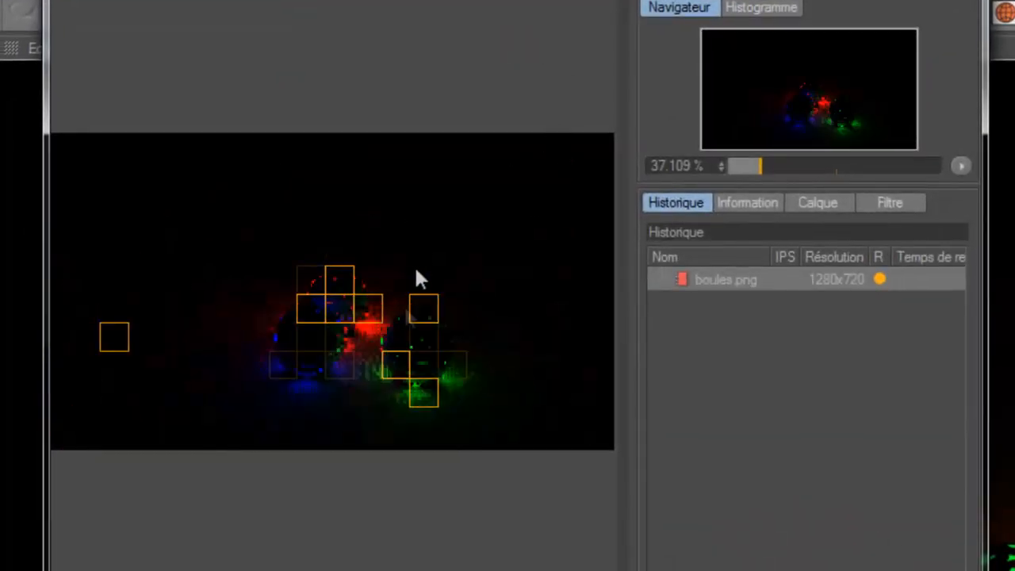